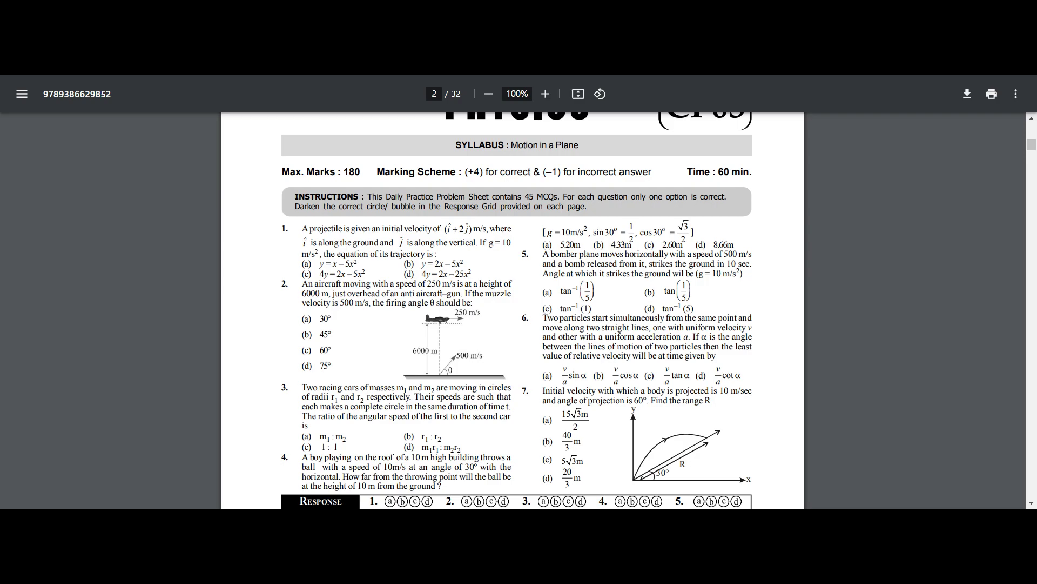
View the physics practice paper and the teacher registration form, closing the form without registering
scroll(526, 324, down, 10)
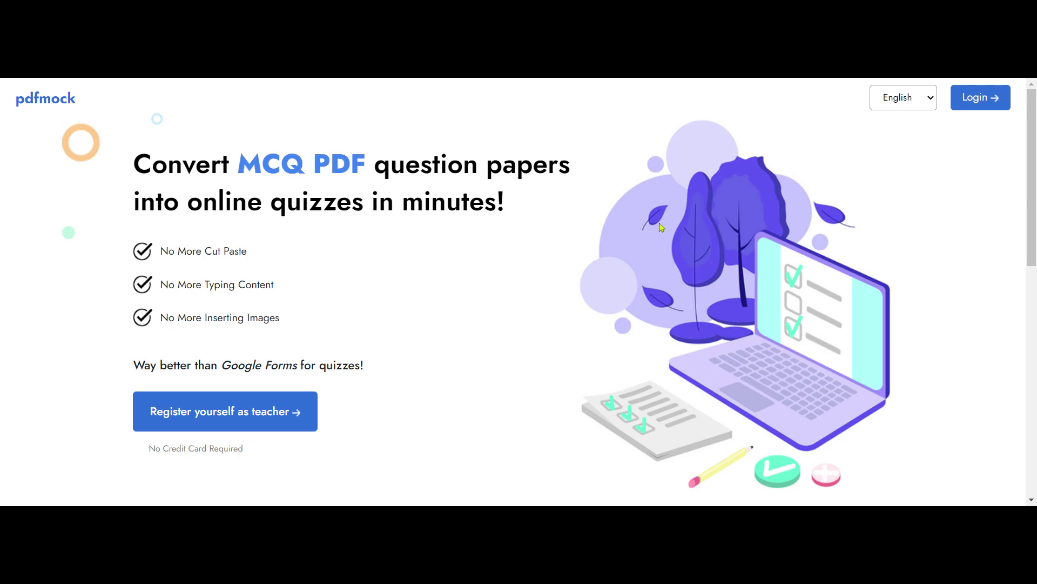
click(198, 418)
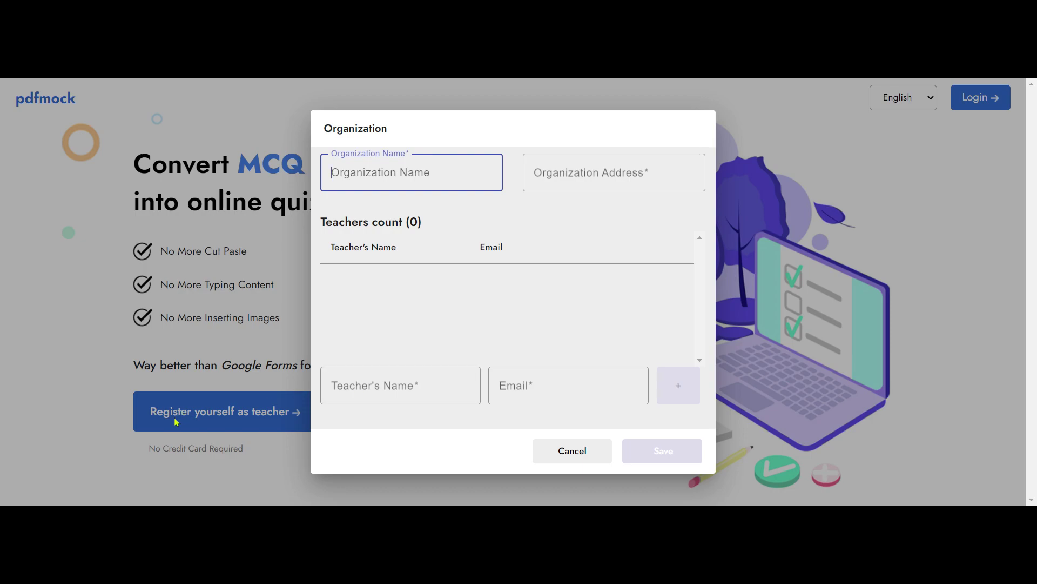
click(556, 456)
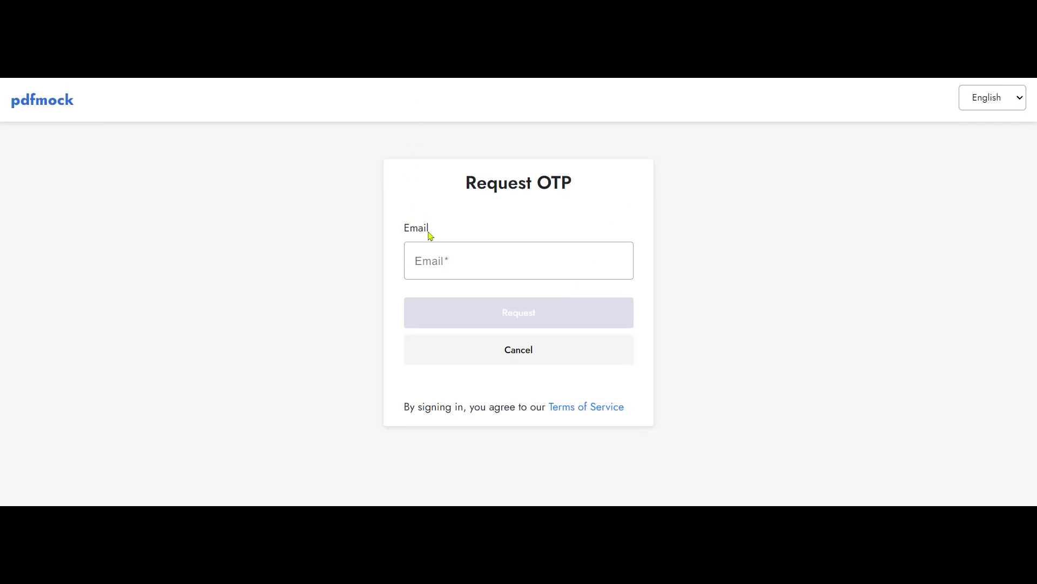
Sign in to the teacher account through the email OTP request form
click(439, 261)
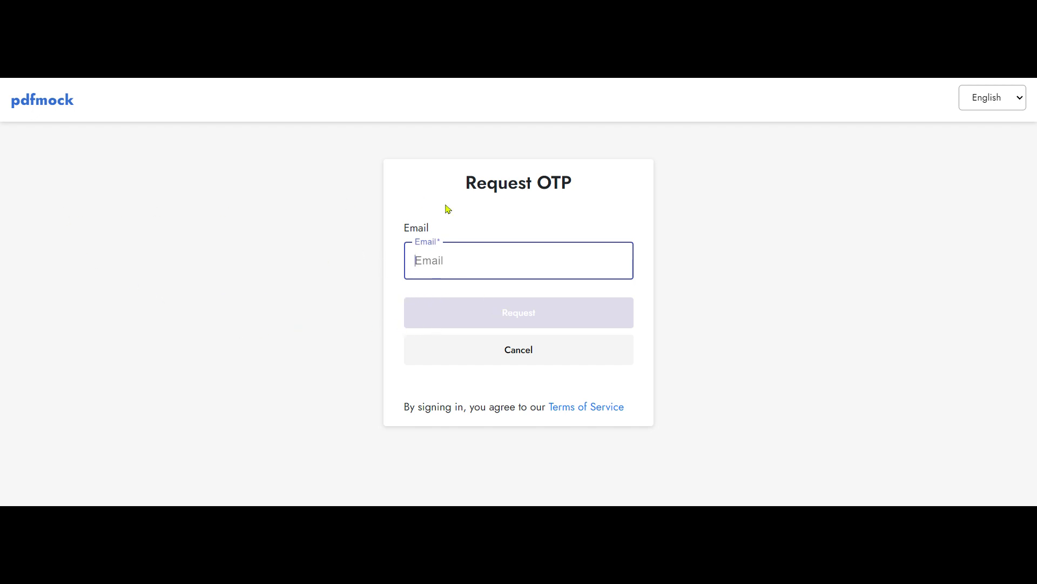
click(850, 81)
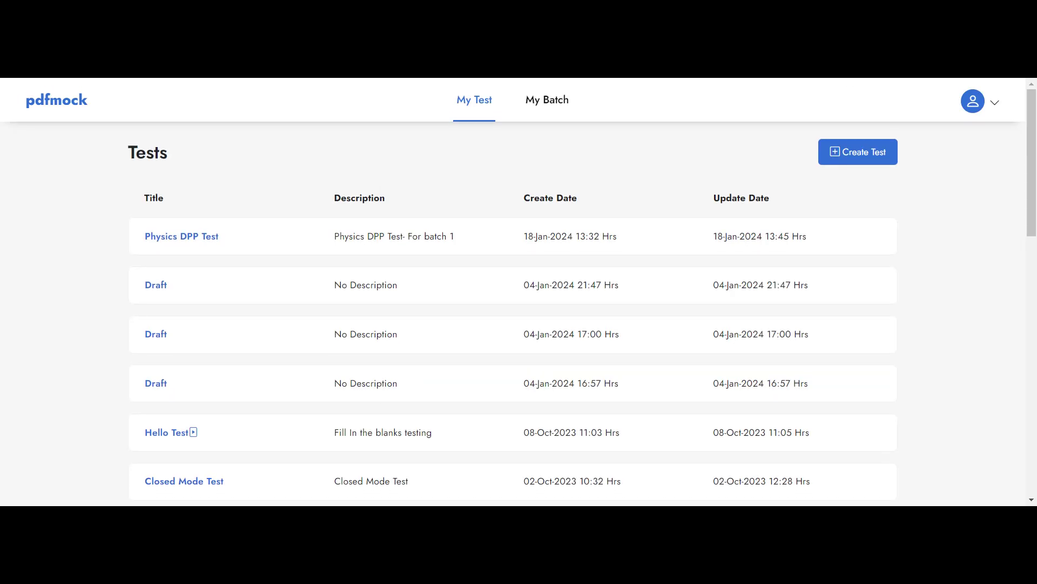
Look through the list of existing tests and the list of batches, ending on the tests list
scroll(333, 297, down, 3)
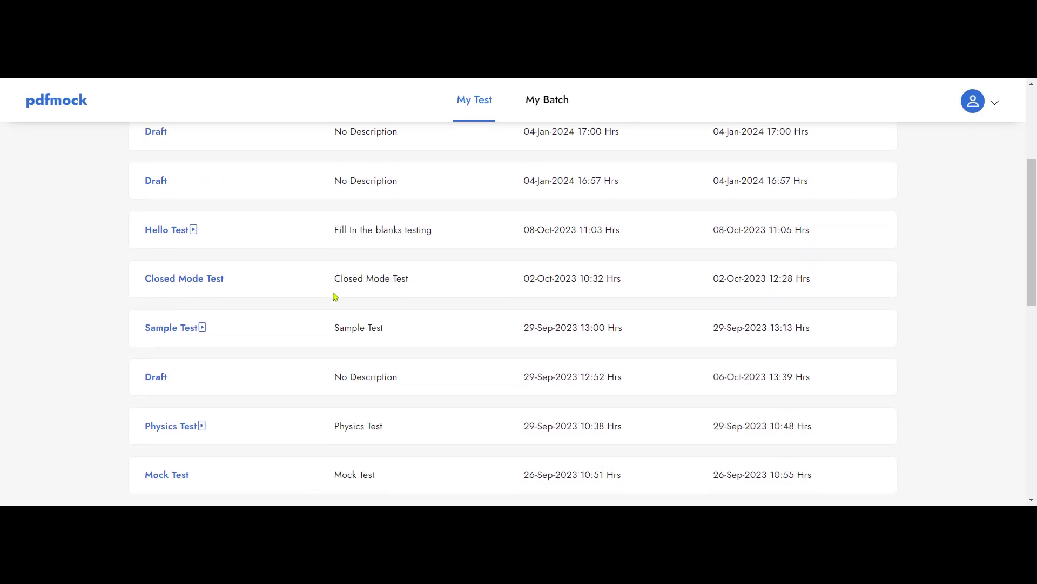
scroll(324, 301, up, 3)
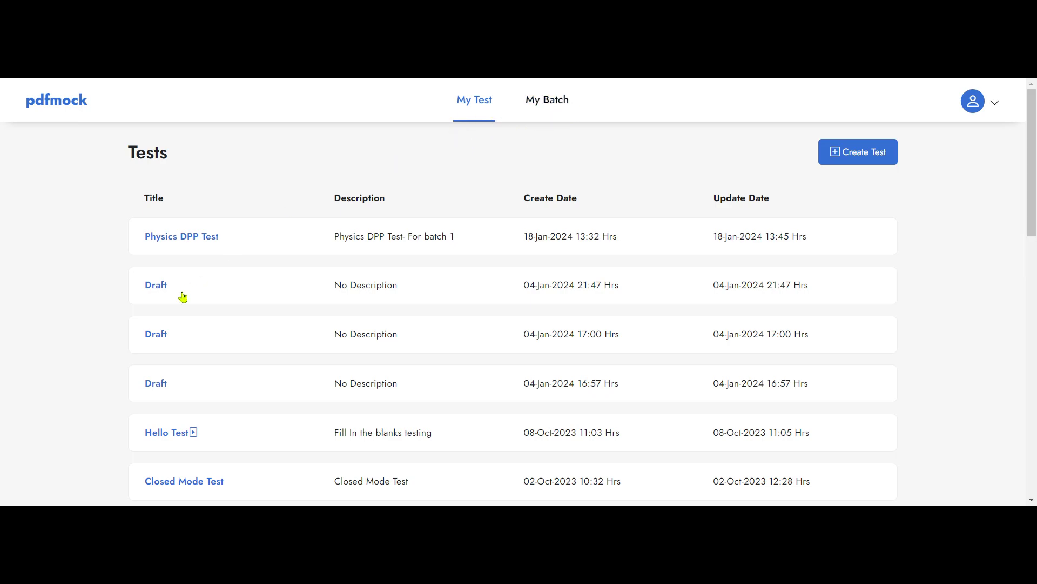
scroll(262, 303, down, 12)
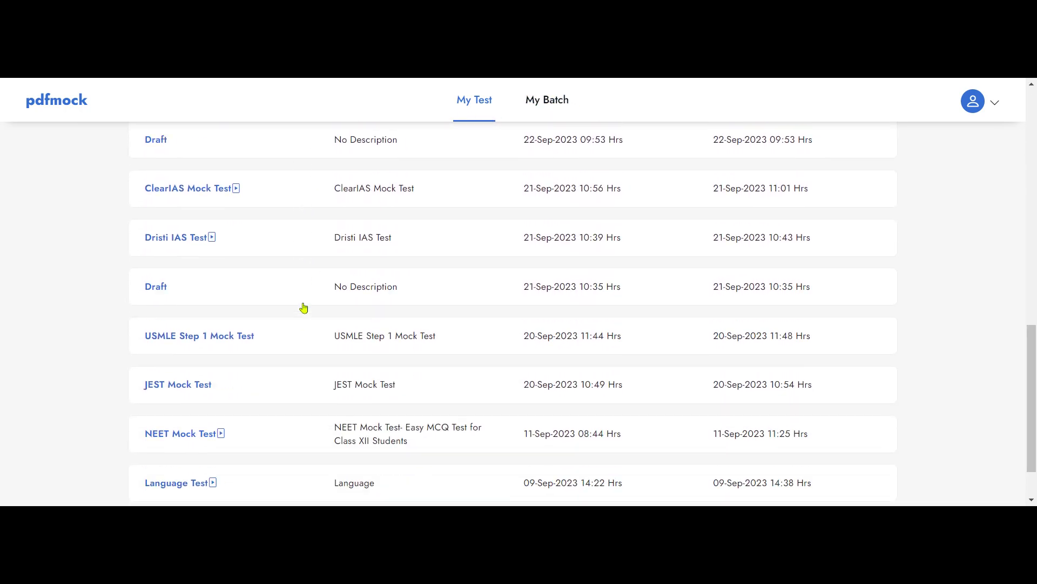
scroll(303, 308, up, 12)
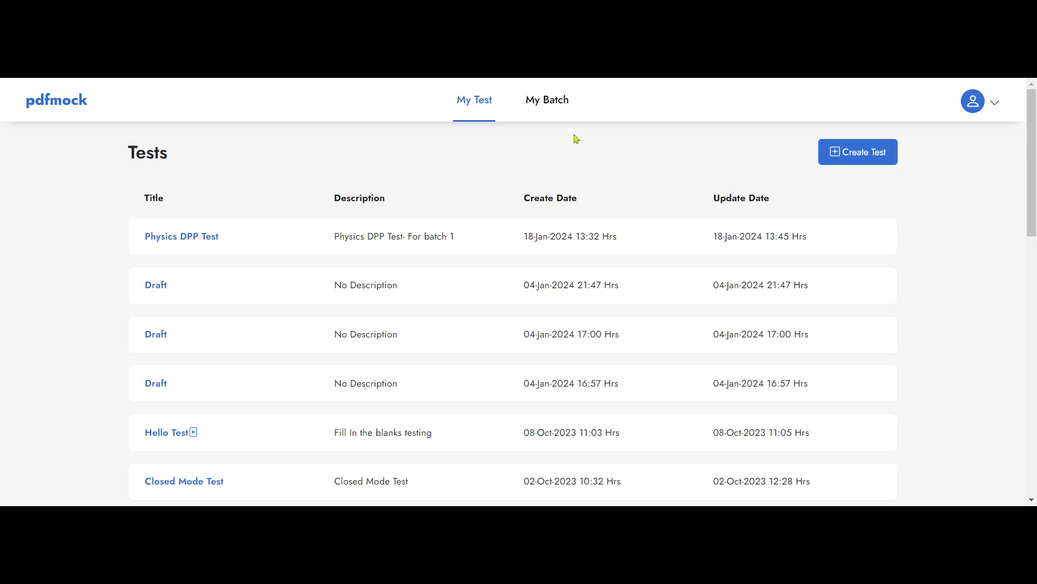
click(544, 108)
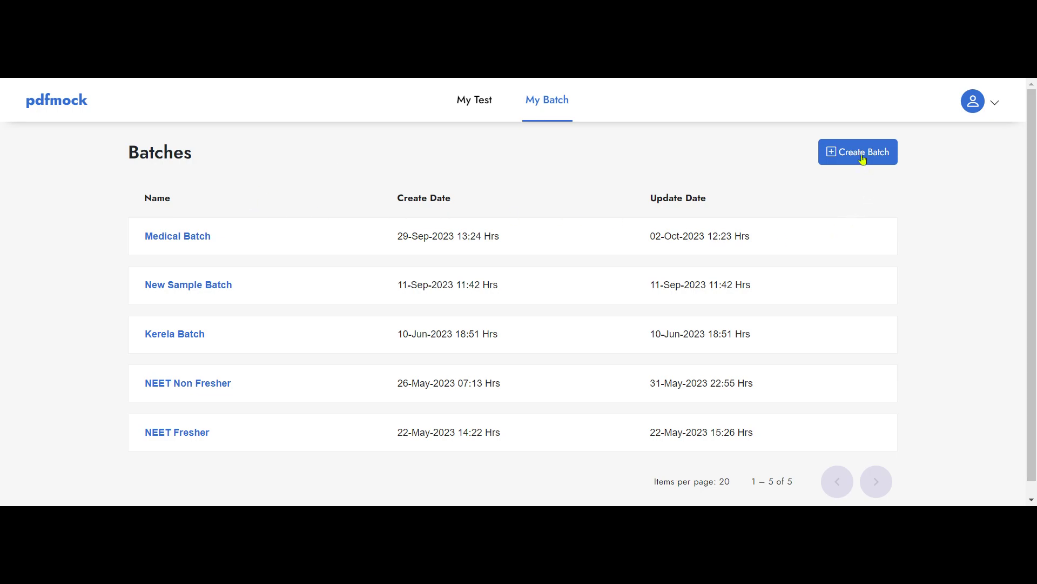
click(473, 114)
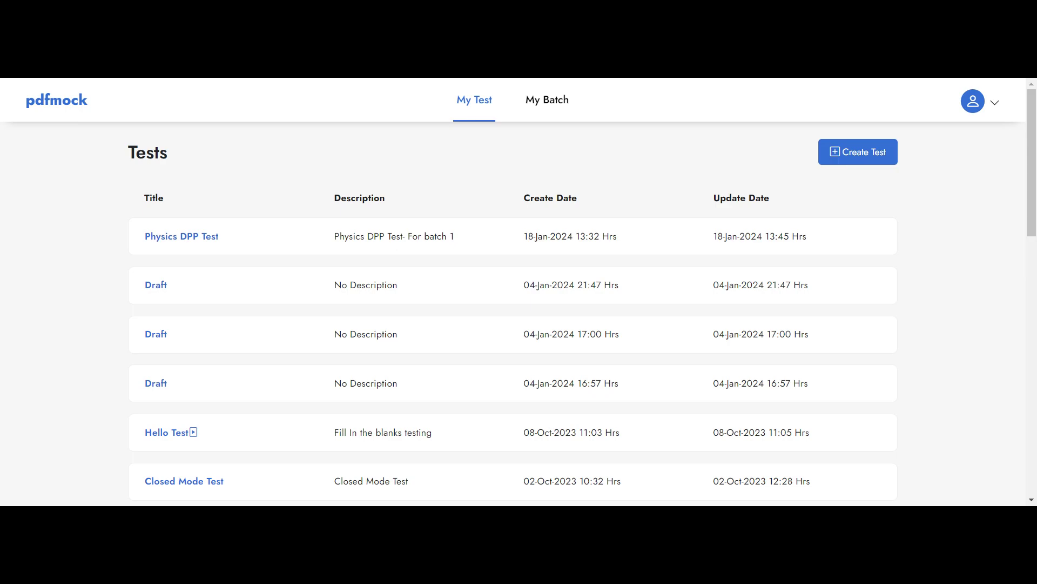
Create a draft test from the DPPs of Physics PDF and review its first question page, CP03
click(858, 152)
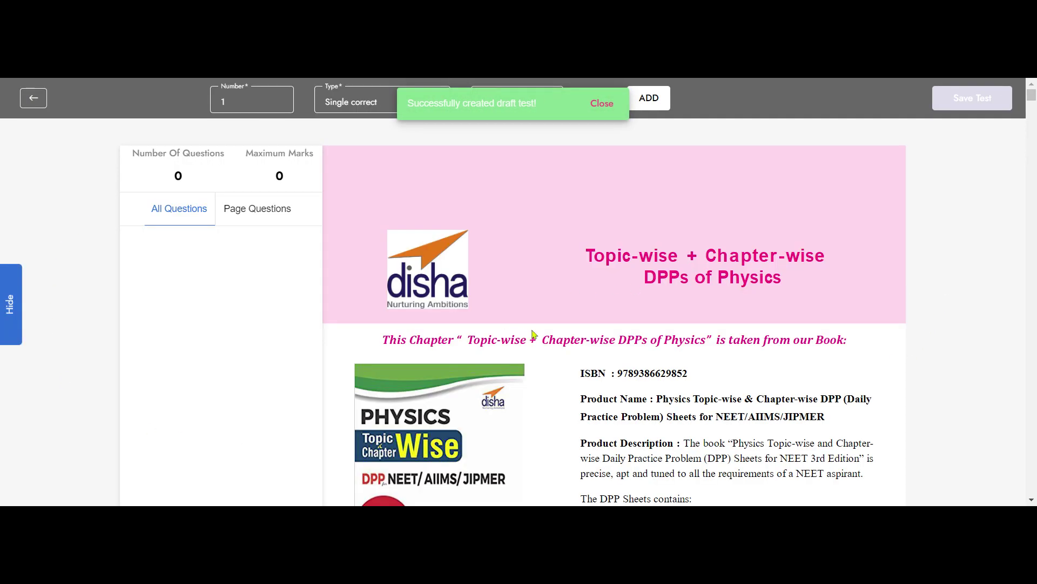
scroll(557, 325, down, 5)
scroll(557, 325, down, 15)
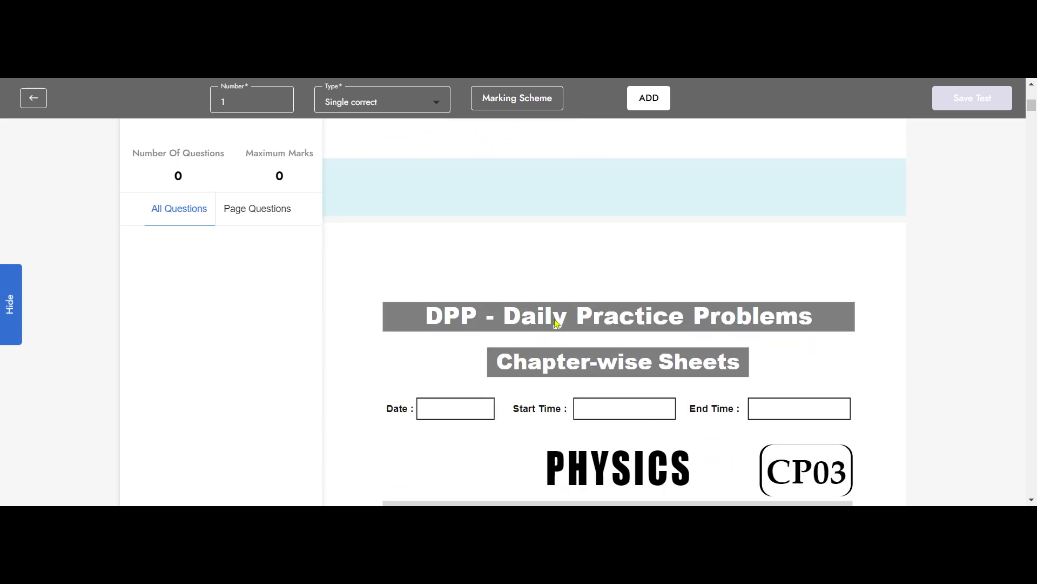
scroll(568, 323, down, 2)
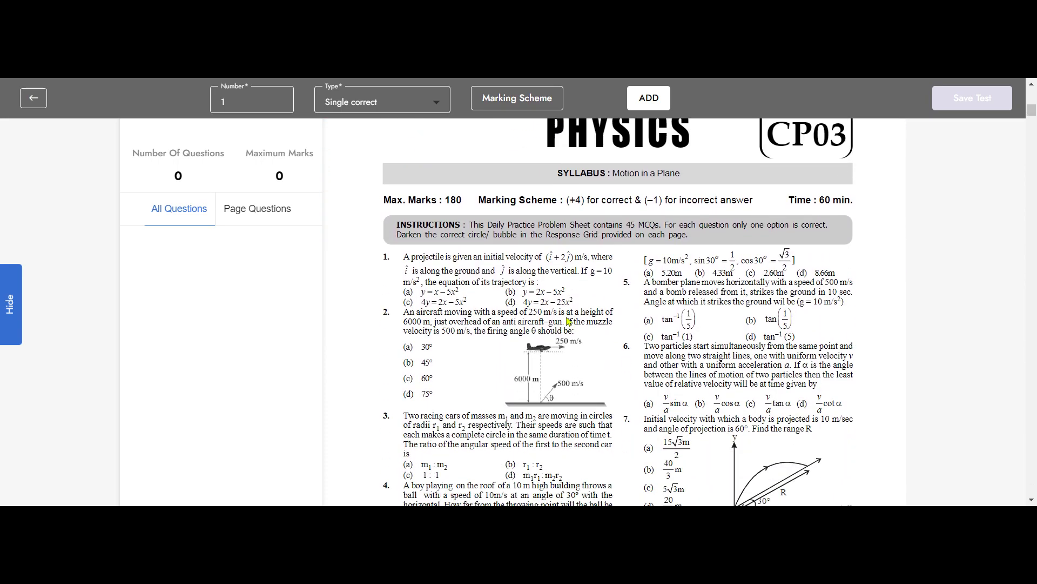
scroll(569, 319, down, 1)
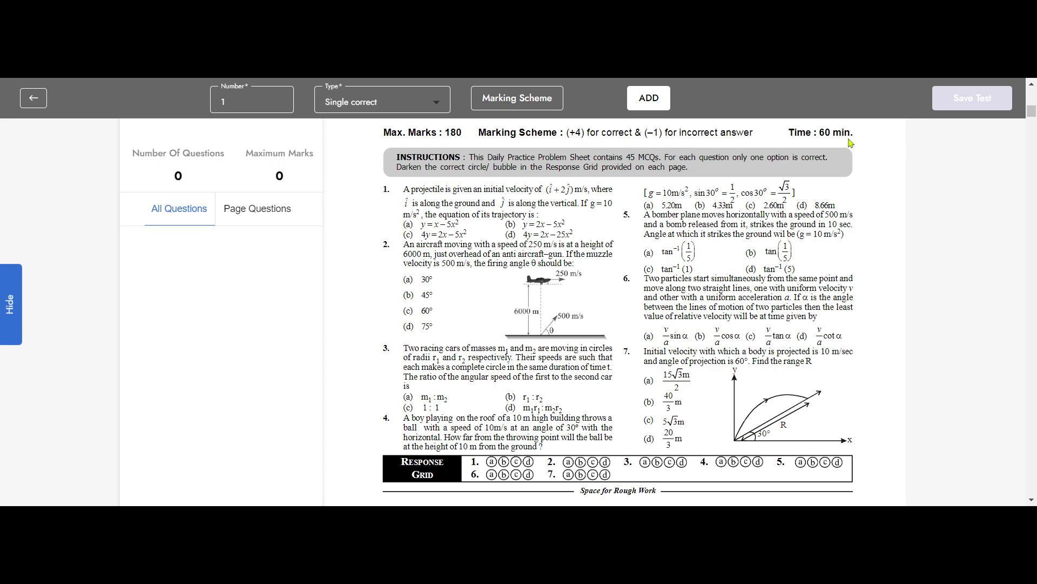
scroll(584, 284, down, 5)
scroll(584, 285, down, 4)
scroll(584, 285, up, 10)
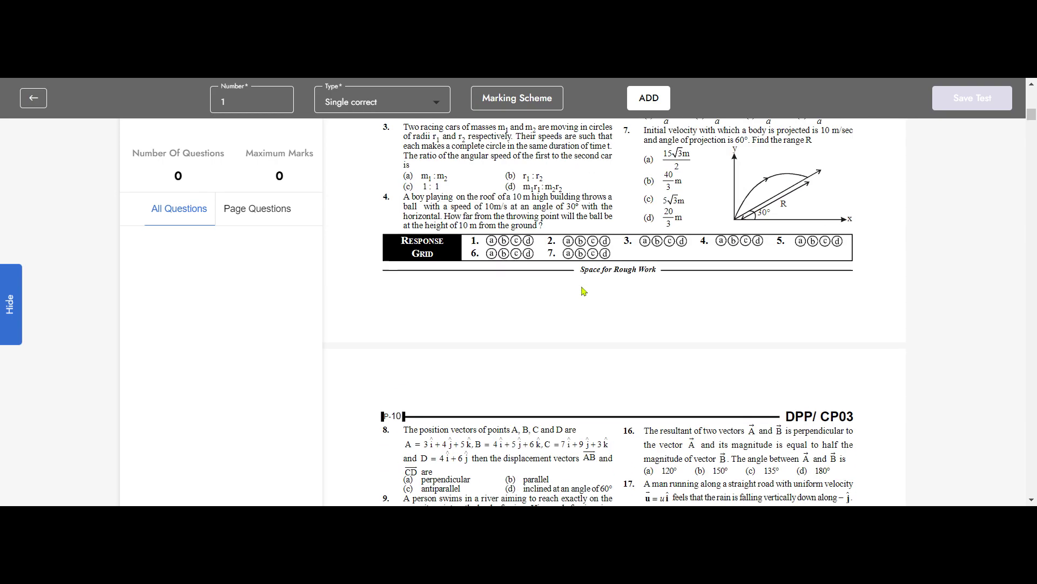
scroll(585, 301, down, 1)
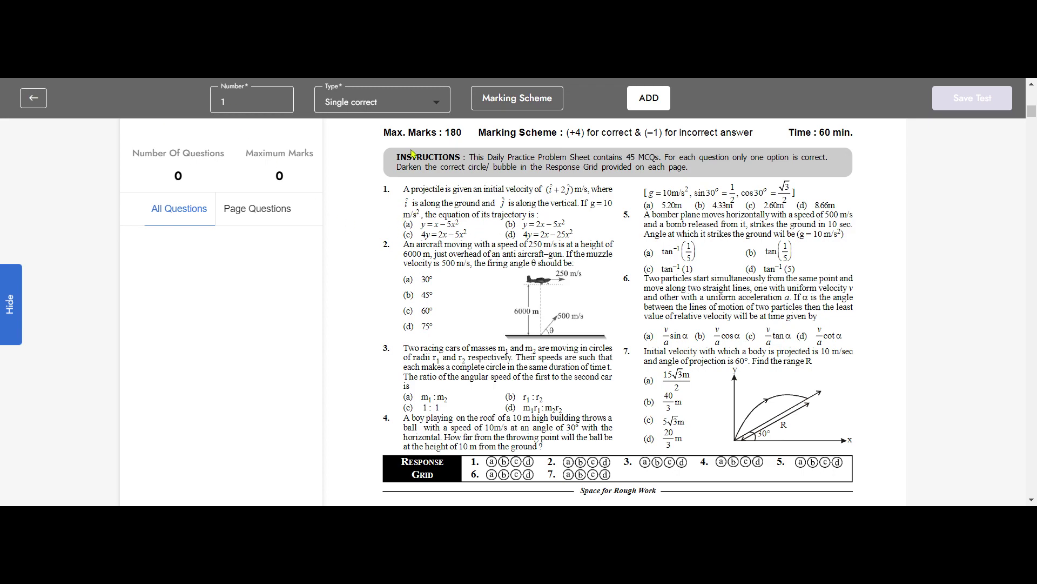
Keep Single correct as the question type and set the marking scheme to 4 for correct and -1 for incorrect answers
click(433, 103)
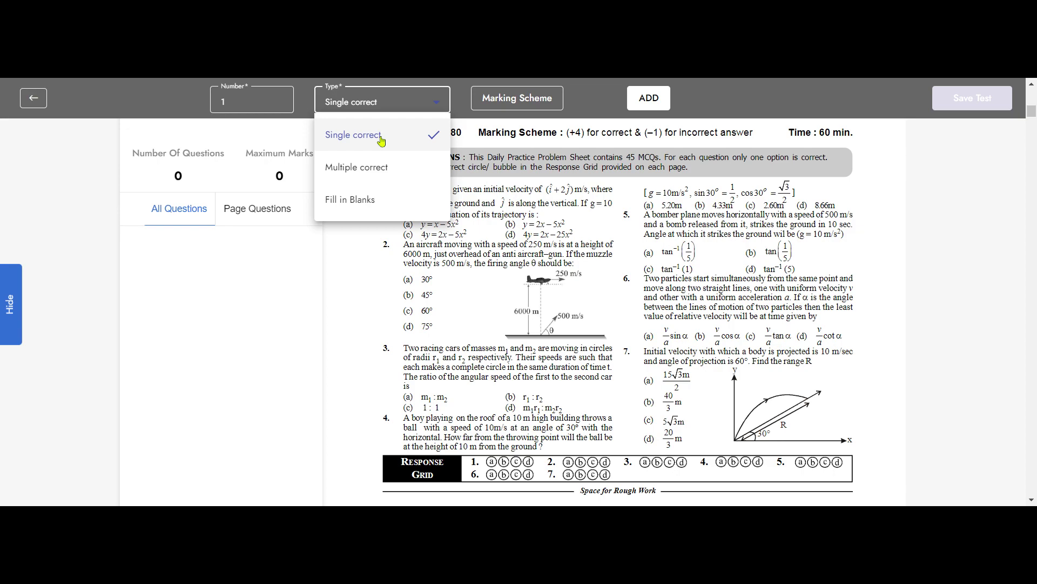
click(525, 204)
click(535, 100)
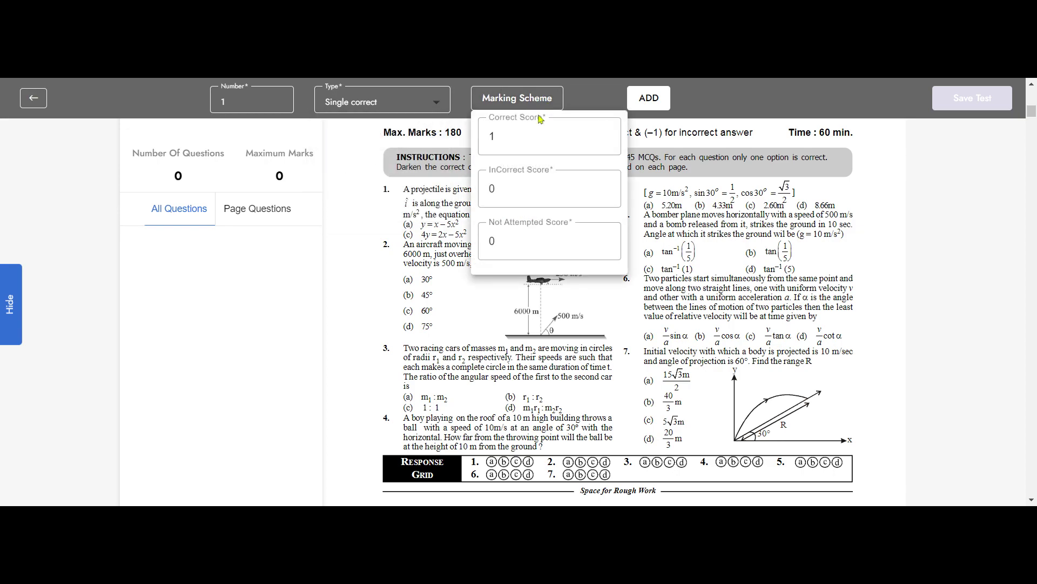
click(606, 133)
click(606, 132)
click(605, 132)
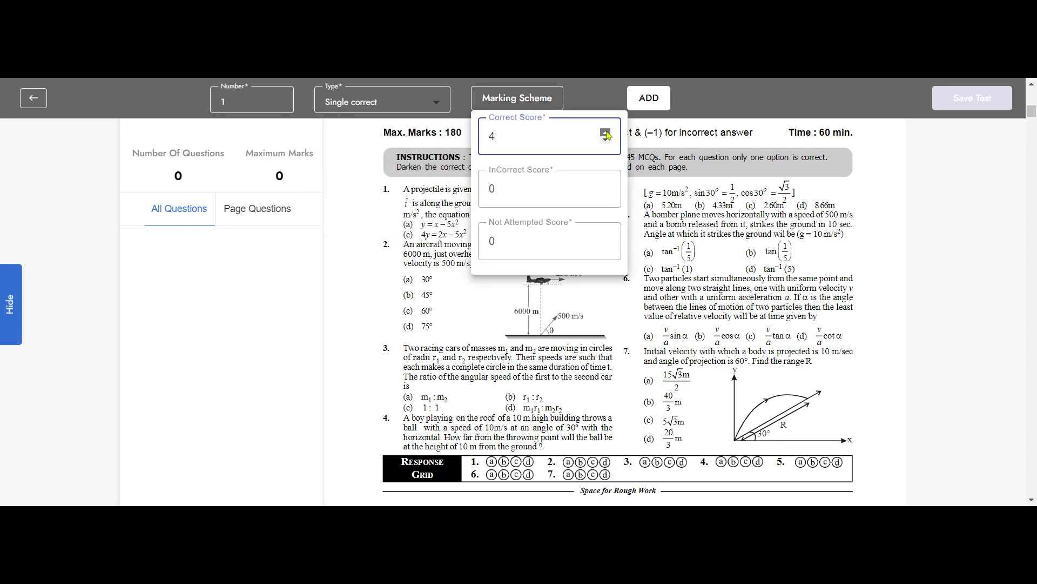
click(606, 192)
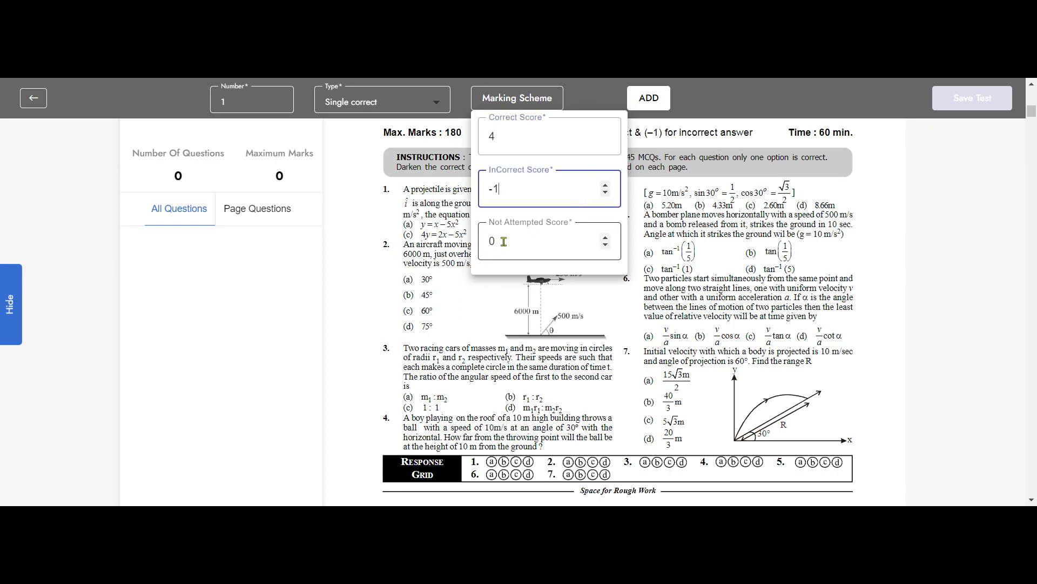
click(372, 260)
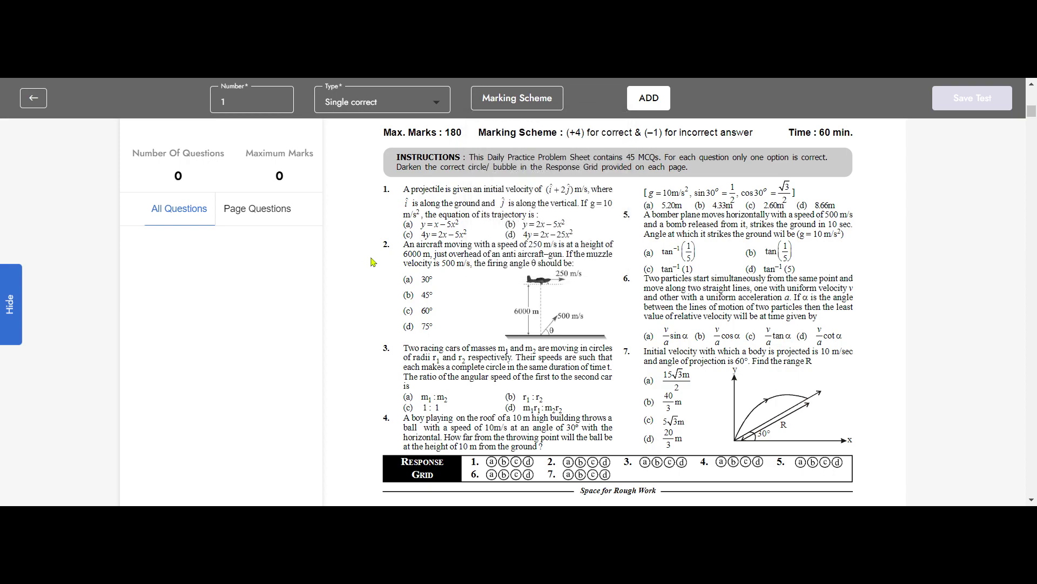
Add question 1 with answer markers over its options (a) to (d) and mark option (b) as correct
click(651, 100)
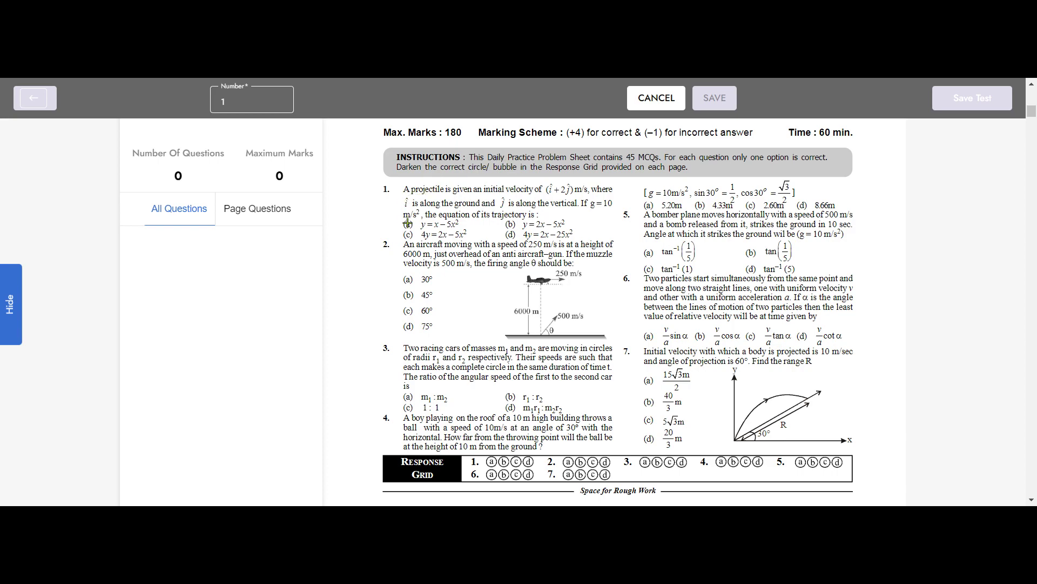
click(510, 223)
click(408, 233)
click(510, 234)
click(510, 226)
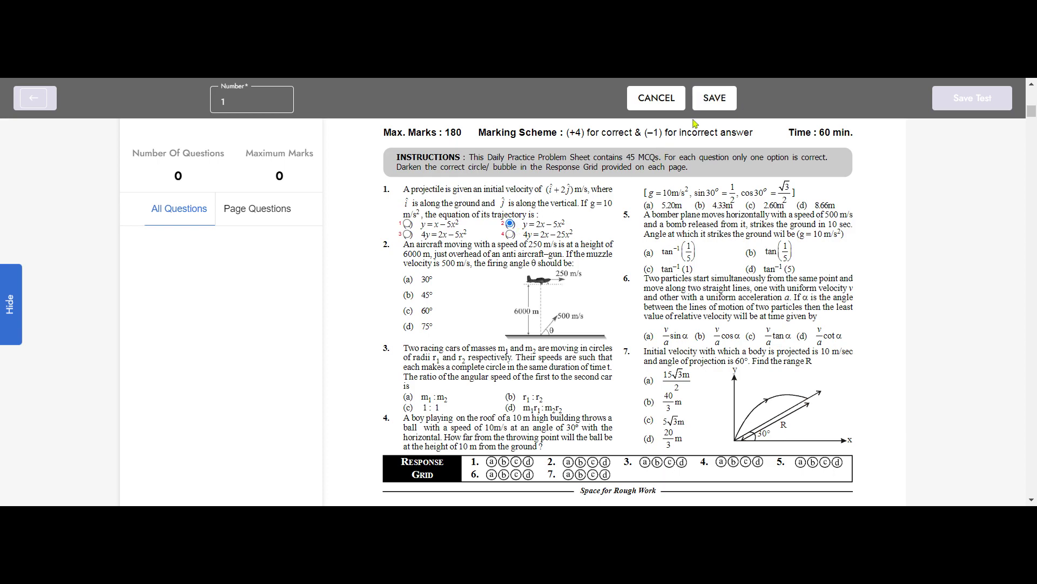
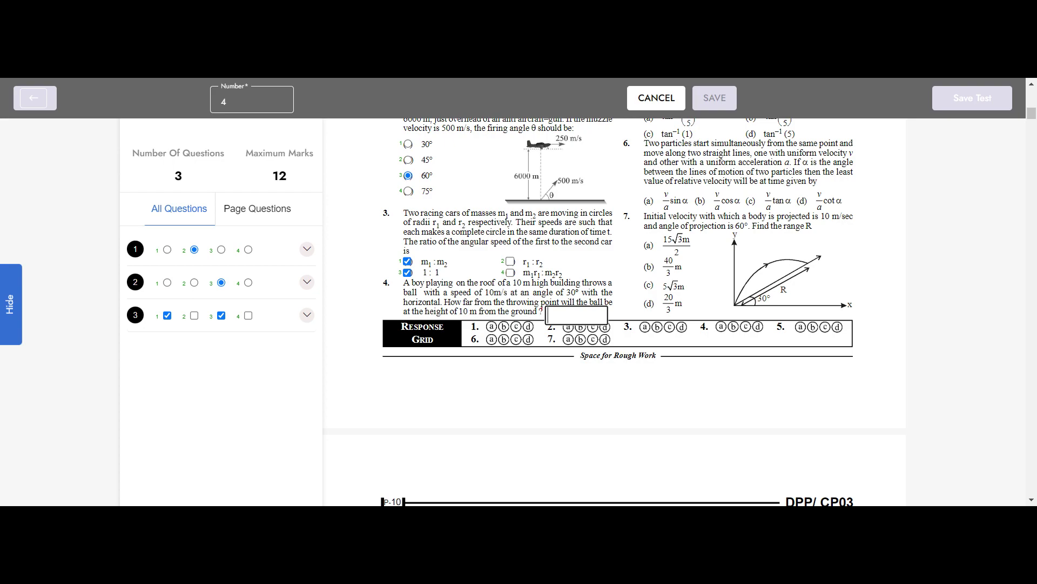
Enter 9.8 as the fill-in-the-blank answer for question 4 and save the question
text(9)
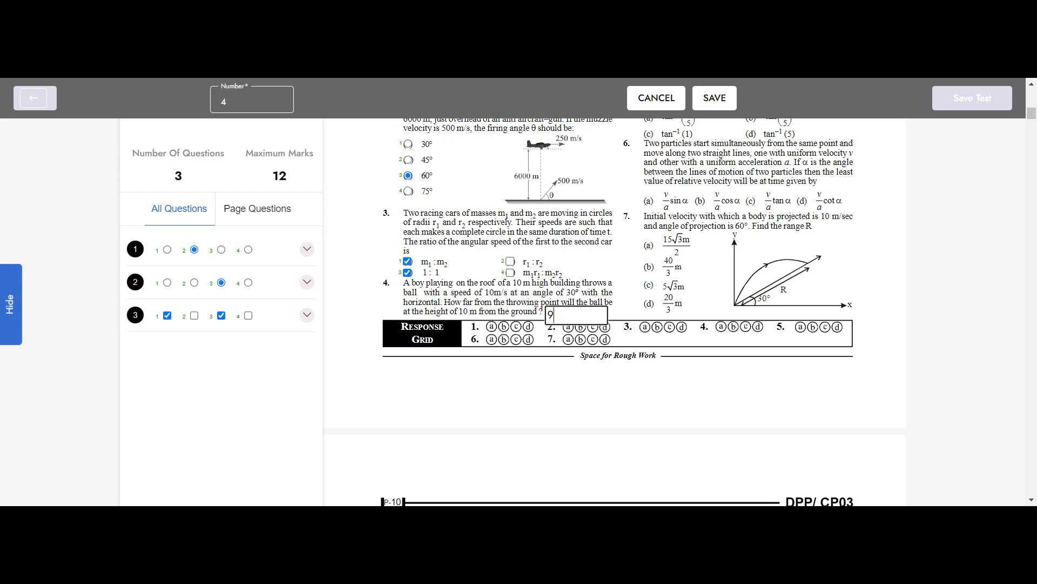
text(.8)
click(714, 98)
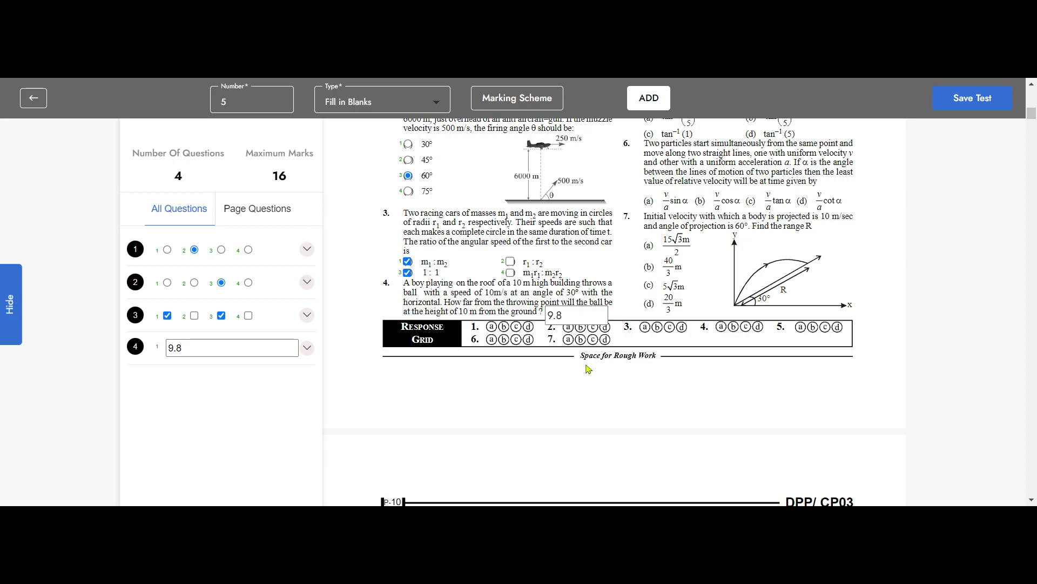
Delete the fill-in-the-blank question 4 from the test and confirm the deletion
scroll(634, 360, up, 3)
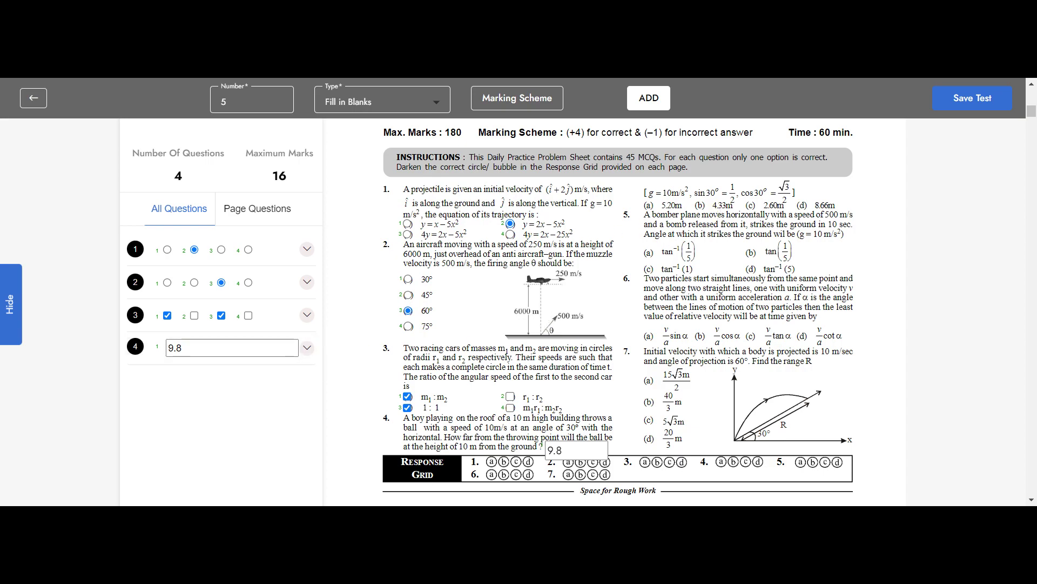
click(307, 347)
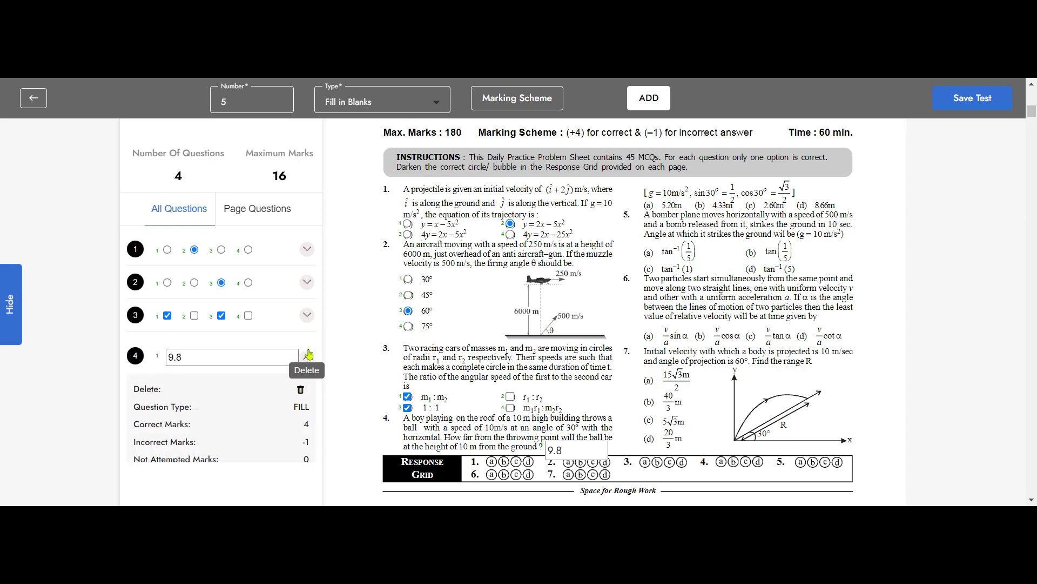
click(301, 390)
click(571, 330)
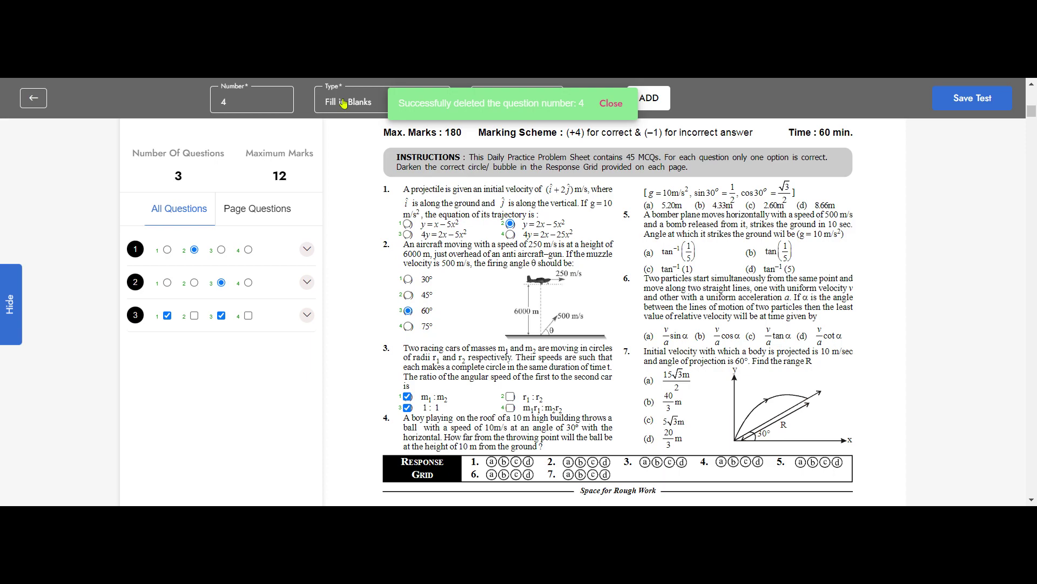
Add question 4 as Single correct with answer markers over its options (a) to (d), mark option (a) as correct and save it
click(372, 106)
click(361, 138)
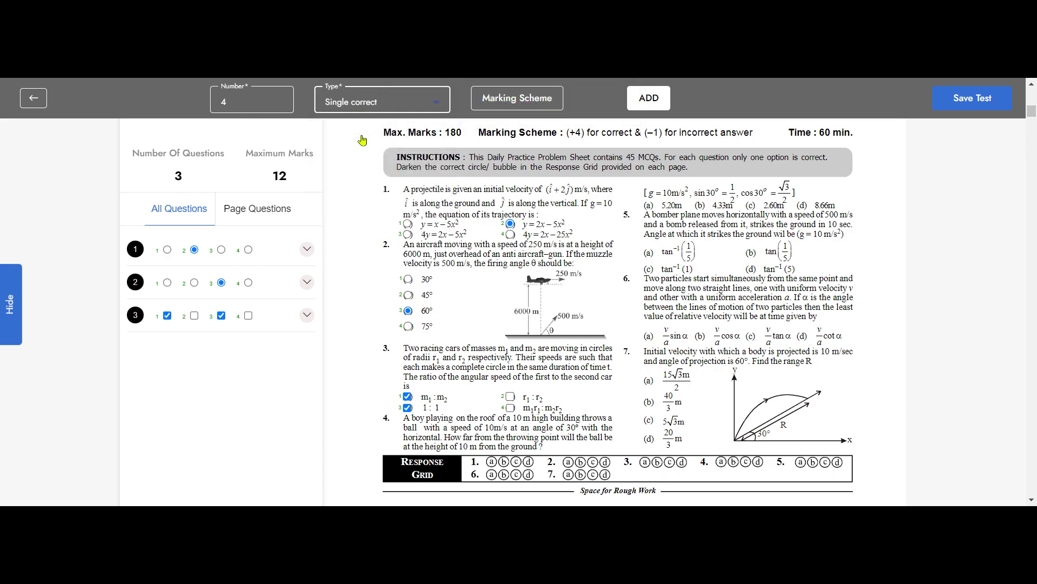
click(656, 102)
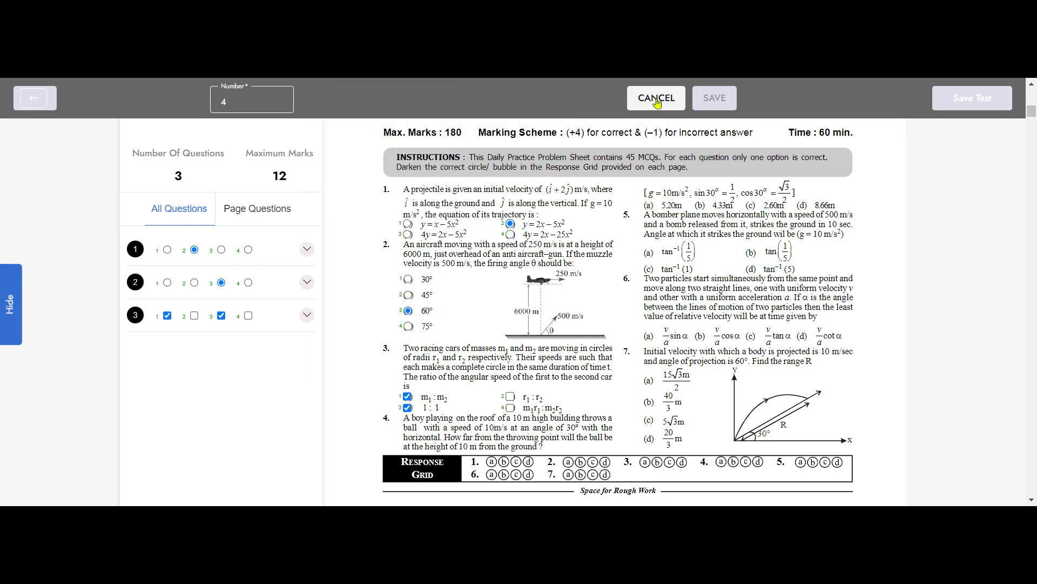
click(648, 205)
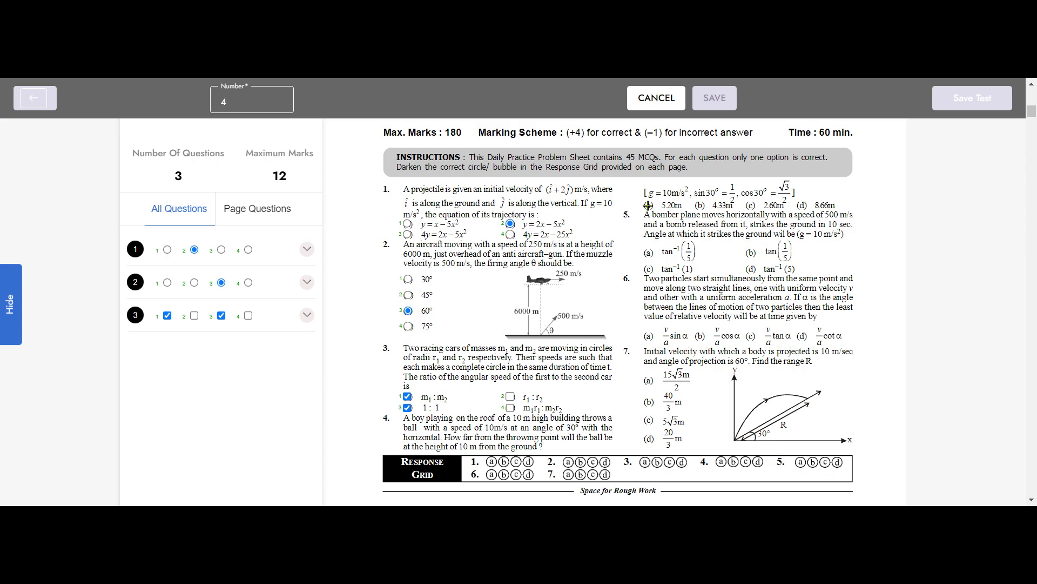
click(700, 206)
click(750, 206)
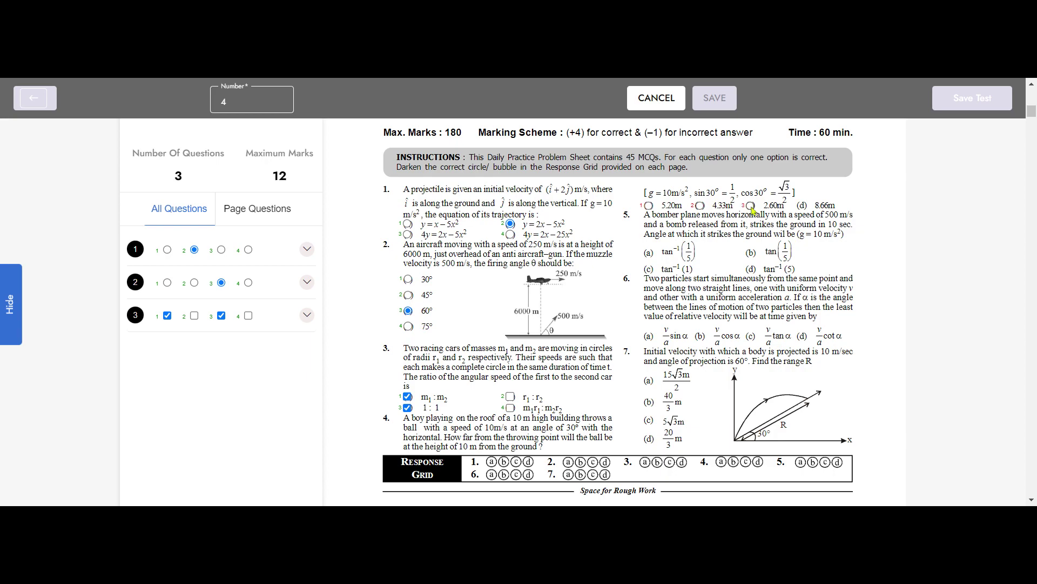
click(802, 206)
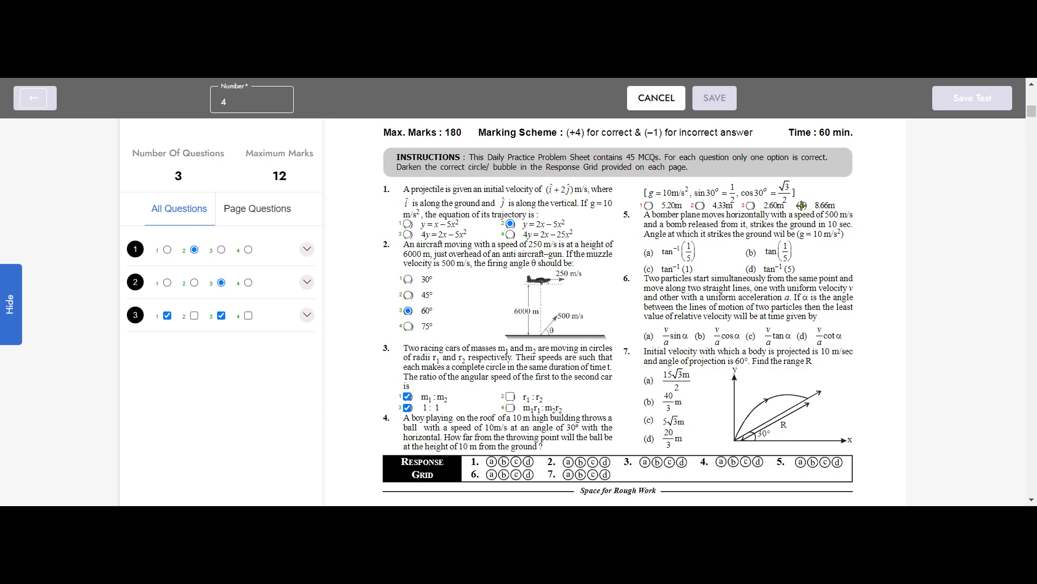
click(648, 206)
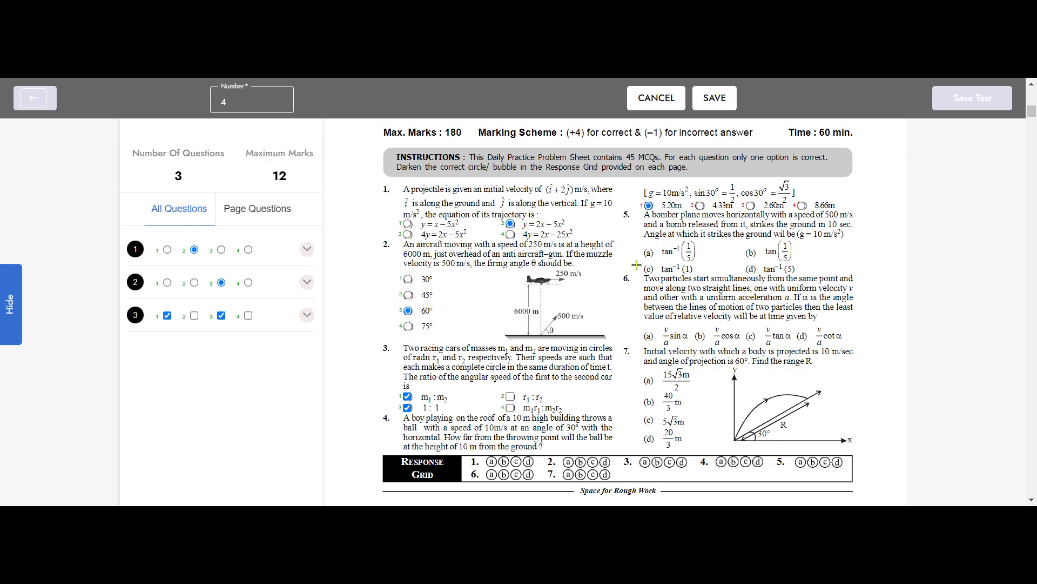
click(717, 99)
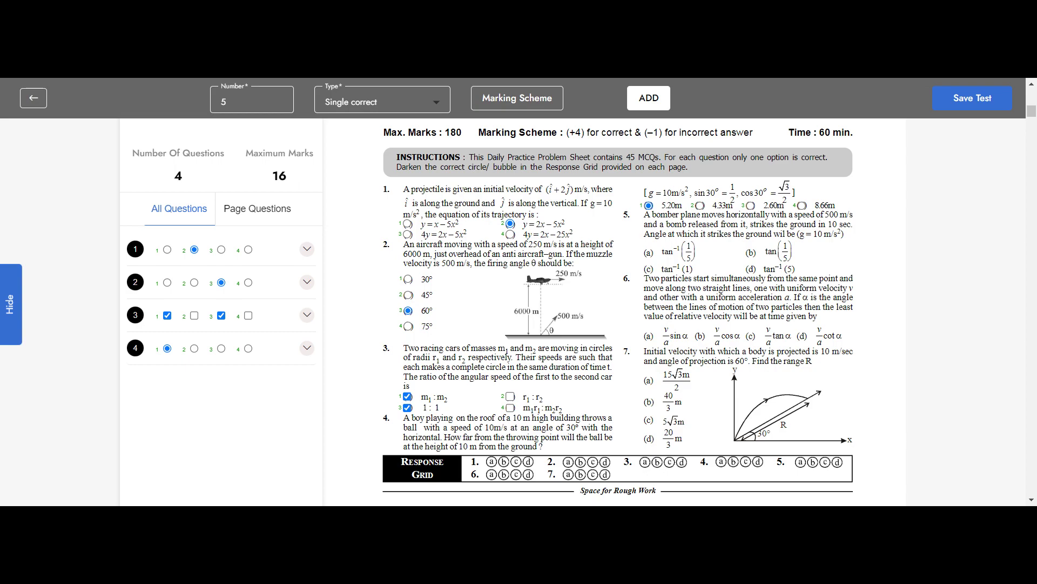
scroll(614, 296, down, 5)
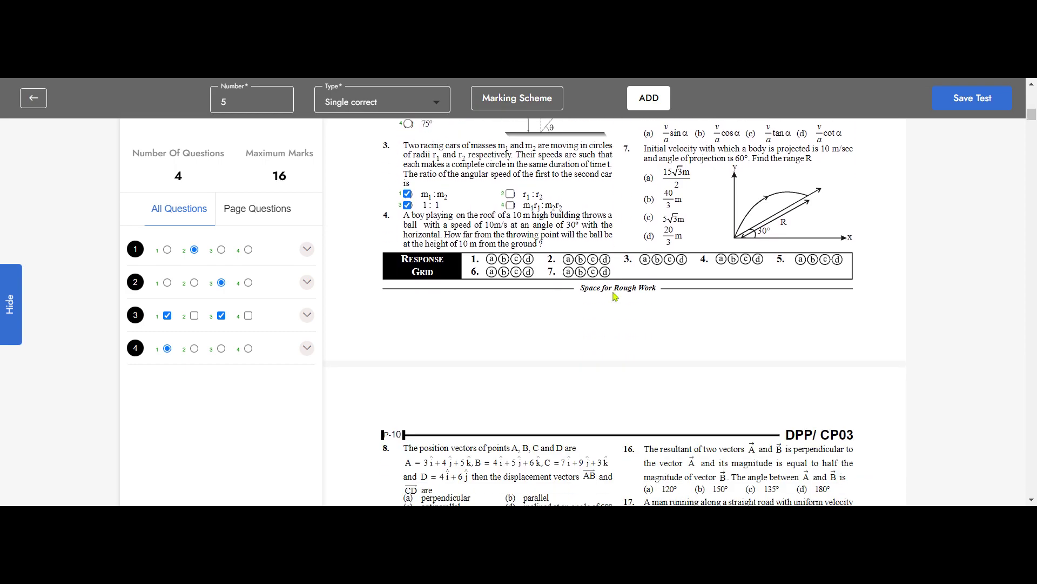
scroll(613, 296, up, 9)
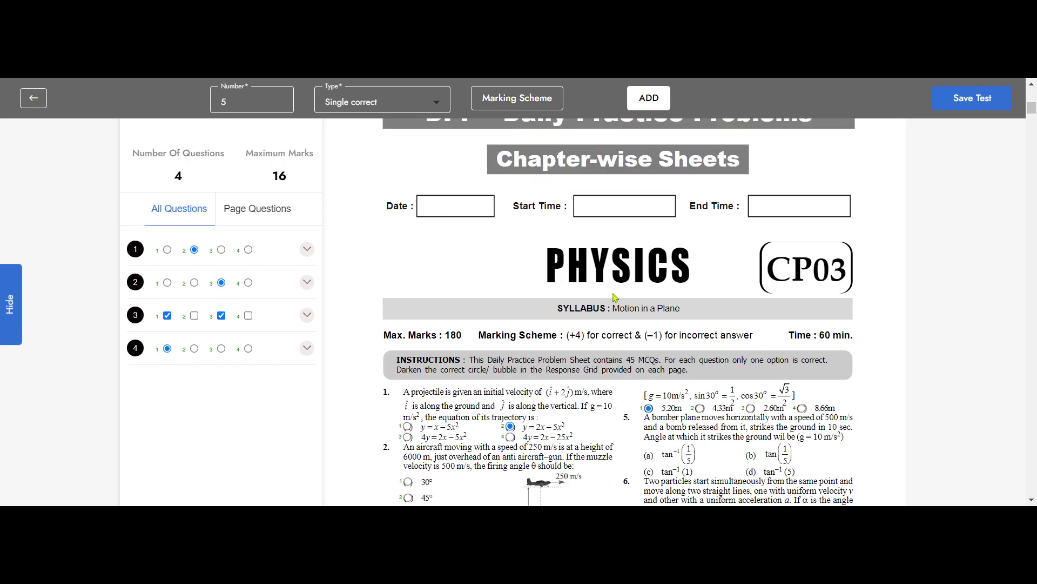
scroll(615, 298, down, 2)
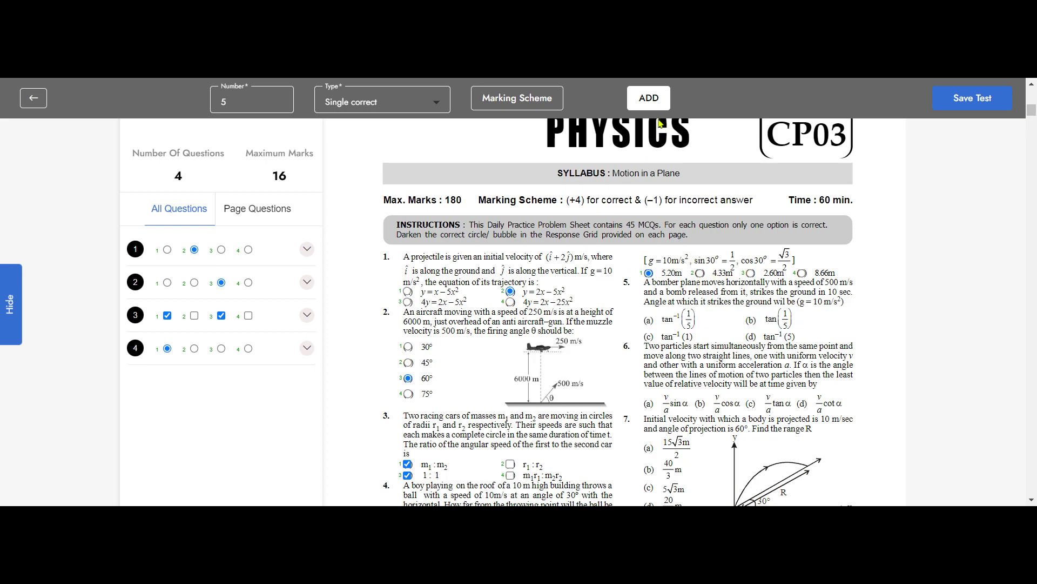
Start saving the test and enter "Physics Test for Students" as both its title and description
click(971, 102)
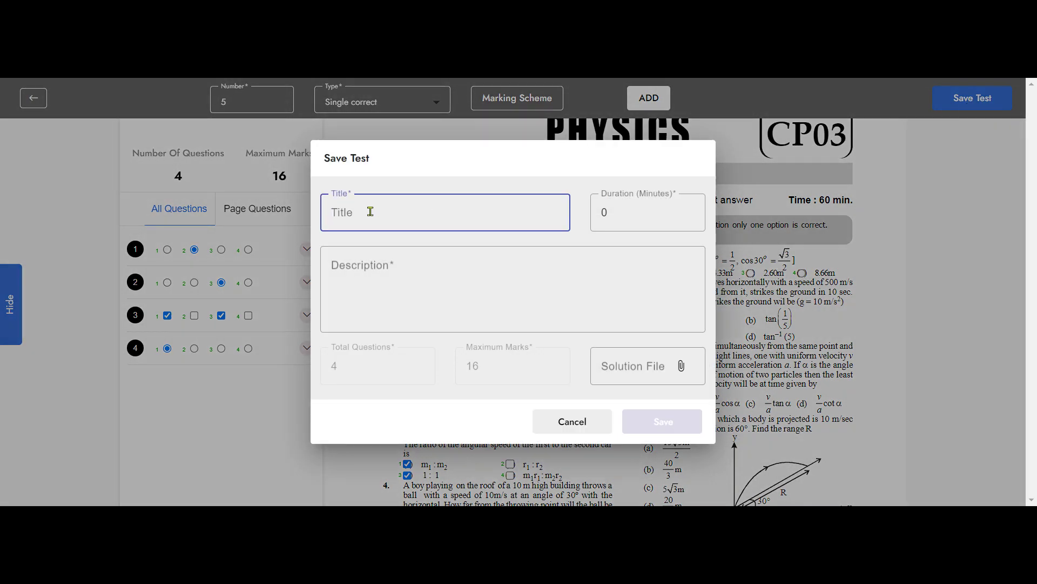
text(Physics Test for)
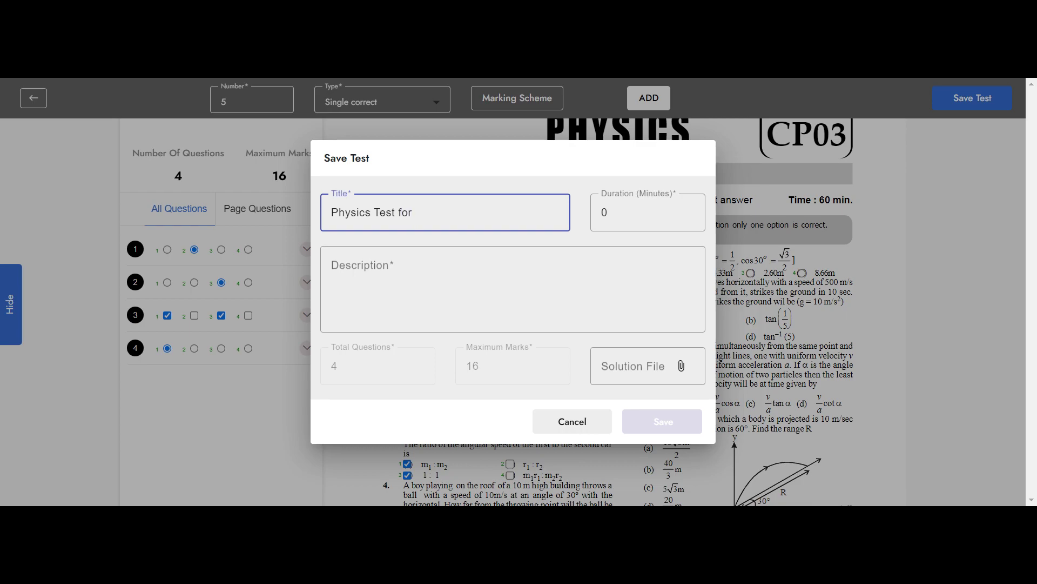
text( Students)
drag(463, 212, 318, 220)
key(ctrl+c)
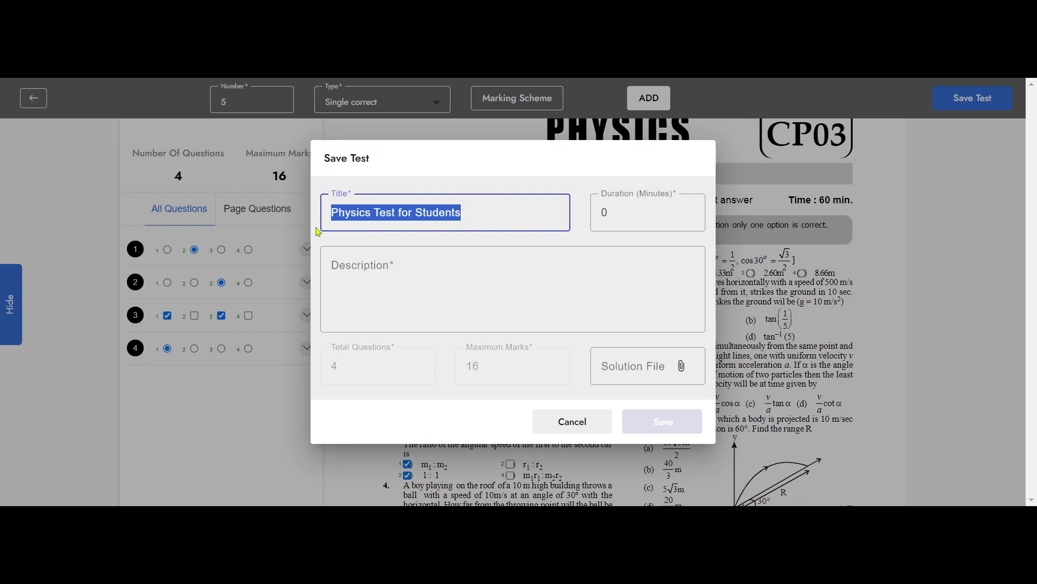
click(361, 259)
key(ctrl+v)
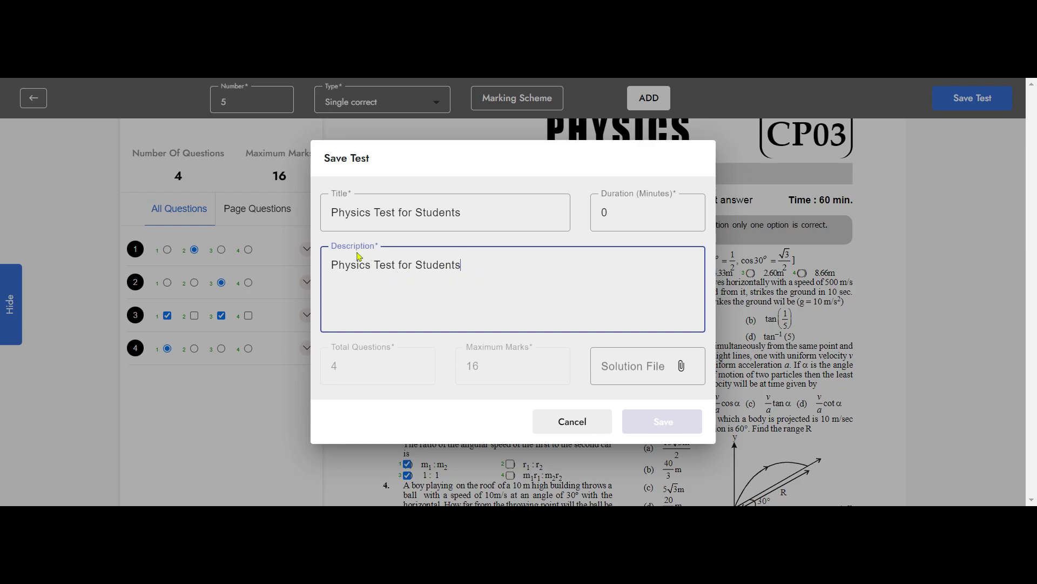
Set the test duration to 60 minutes, attach the Disha_Publ solution file and save the test
double_click(597, 218)
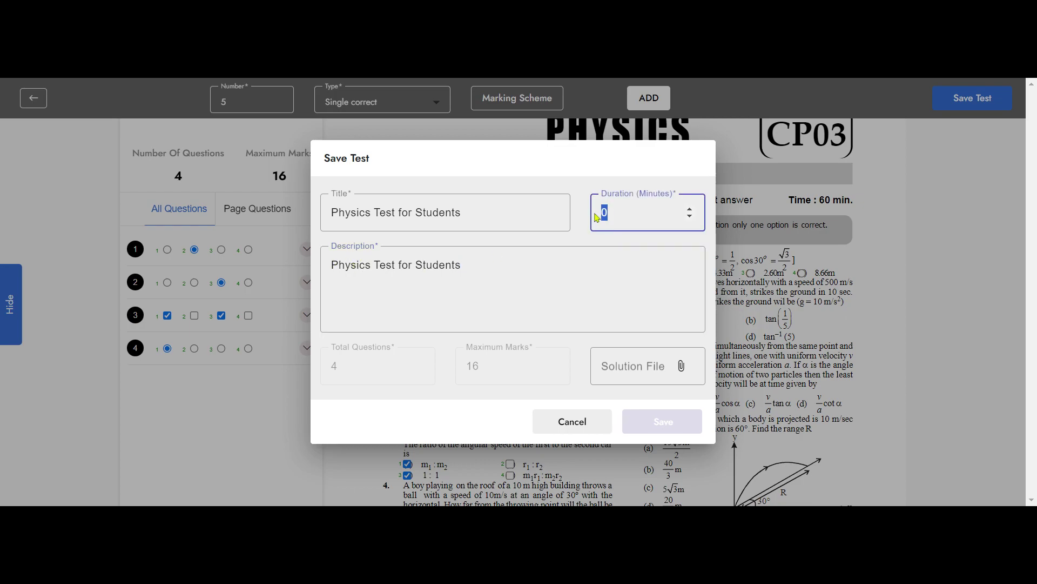
text(60)
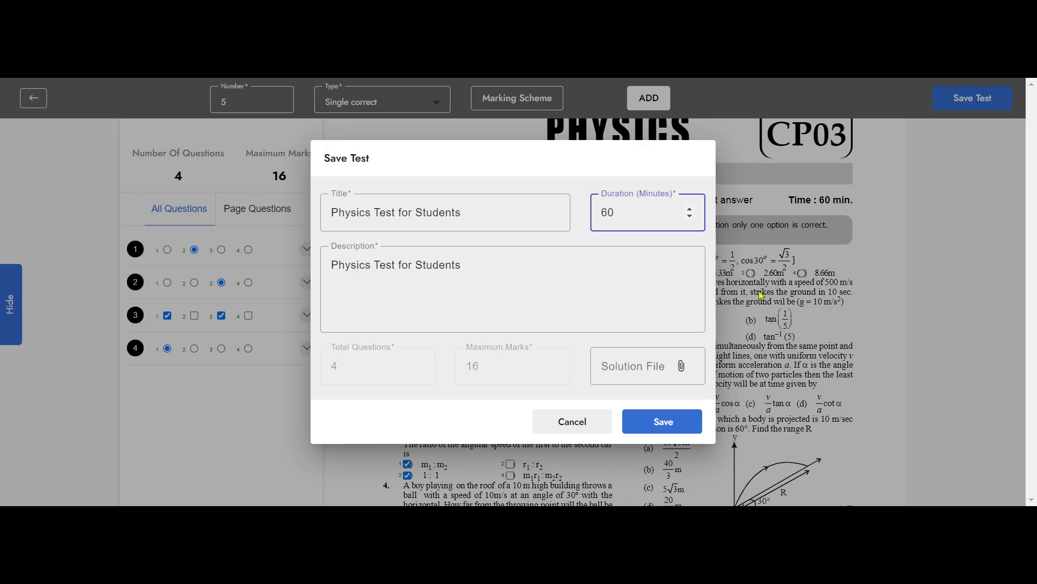
click(680, 369)
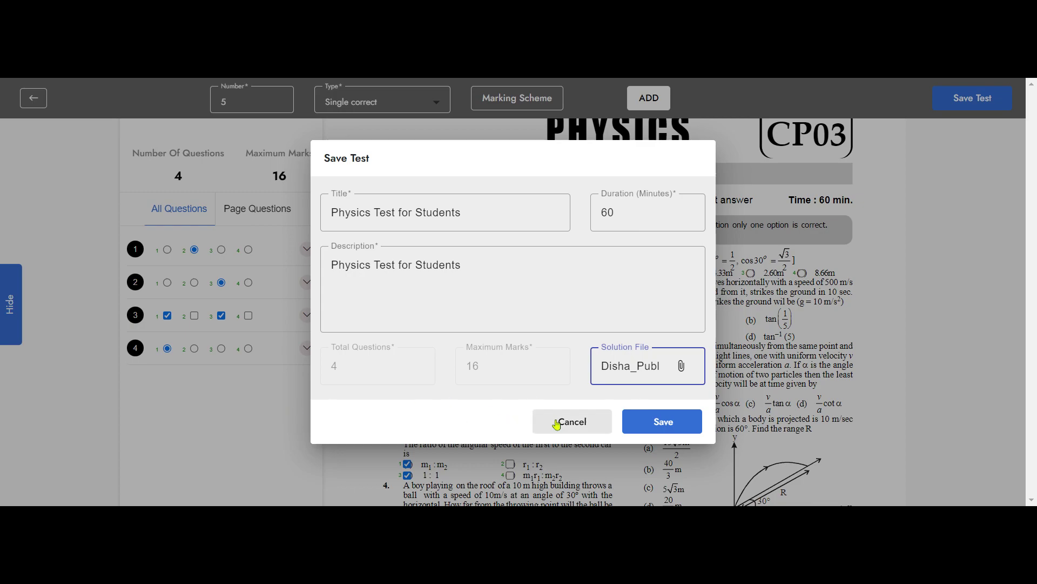
click(649, 429)
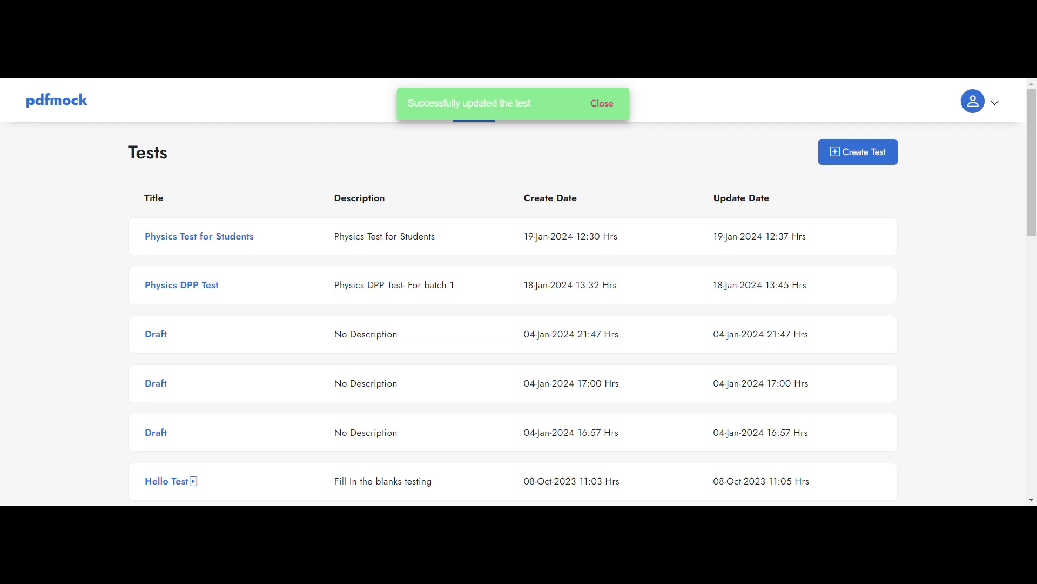
Open the scheduling form for "Physics Test for Students" and set its test mode to Closed Ended
click(168, 238)
scroll(456, 265, up, 3)
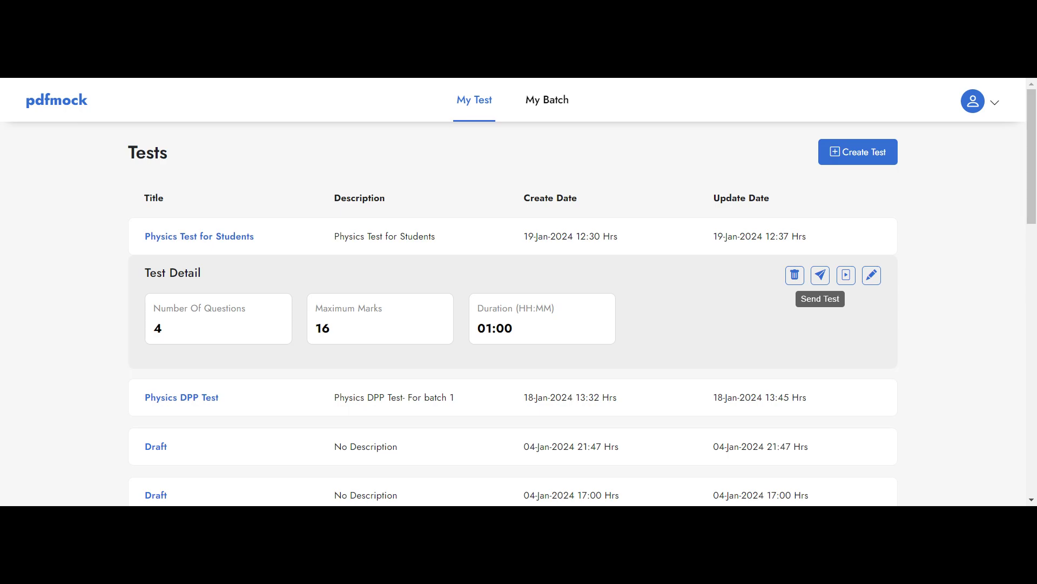
click(846, 276)
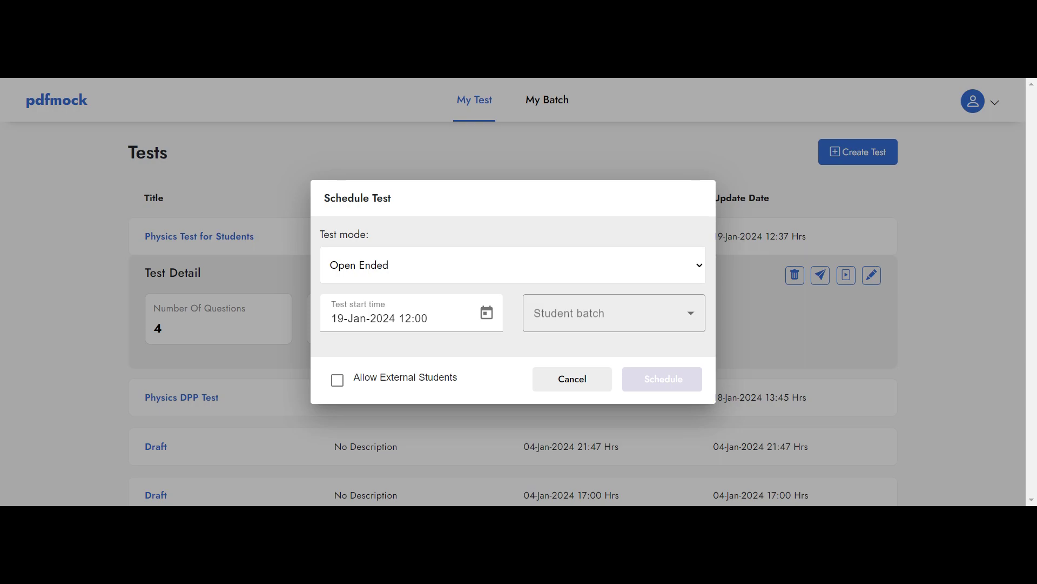
click(535, 289)
click(585, 282)
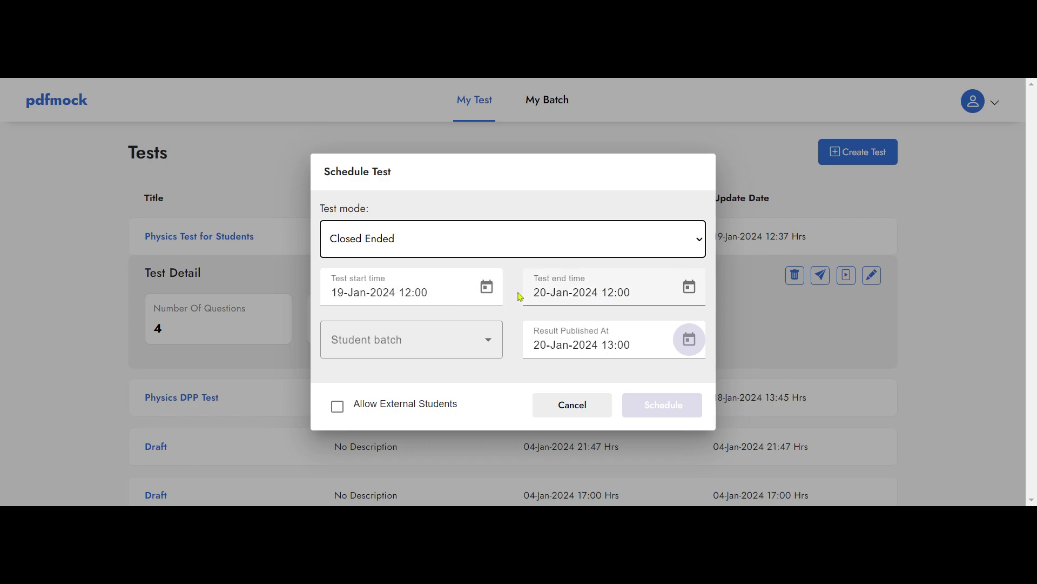
Assign the scheduled test to the student batches NEET Fresher, NEET Non Fresher and Kerela Batch
click(471, 348)
click(391, 232)
click(388, 209)
click(354, 169)
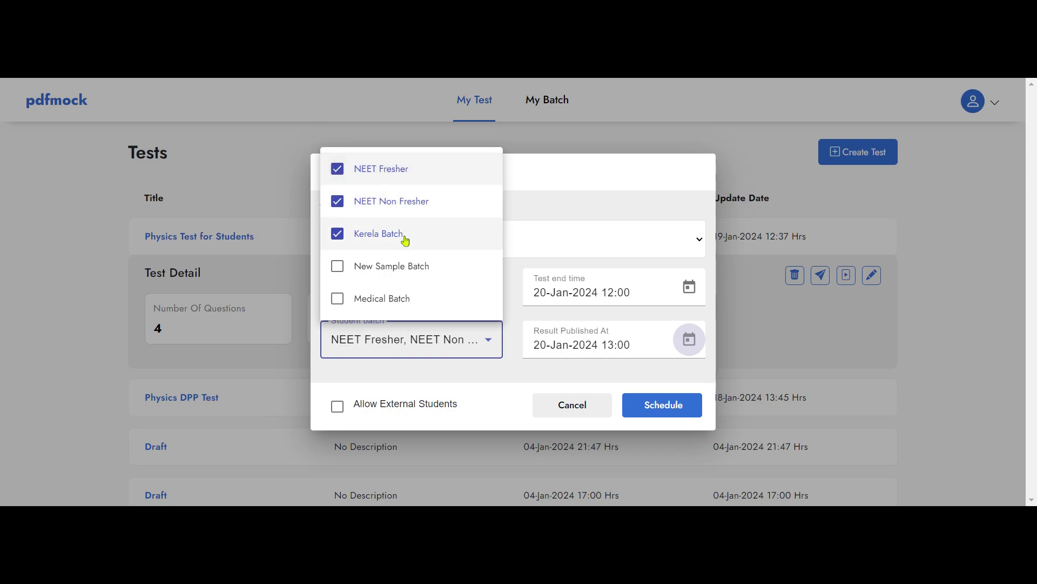
click(550, 180)
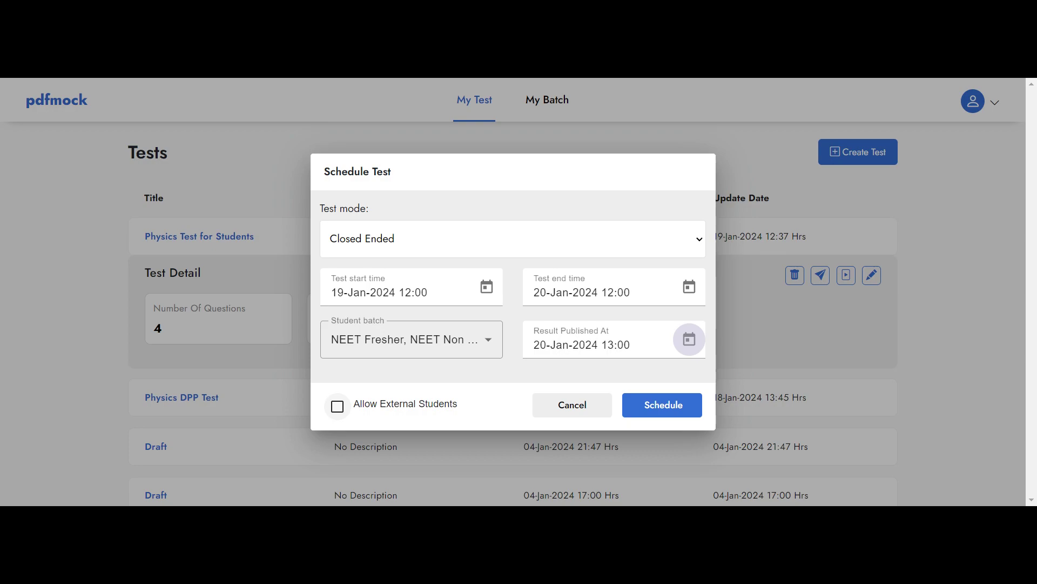
Keep external students disallowed and schedule the test
click(339, 412)
click(338, 412)
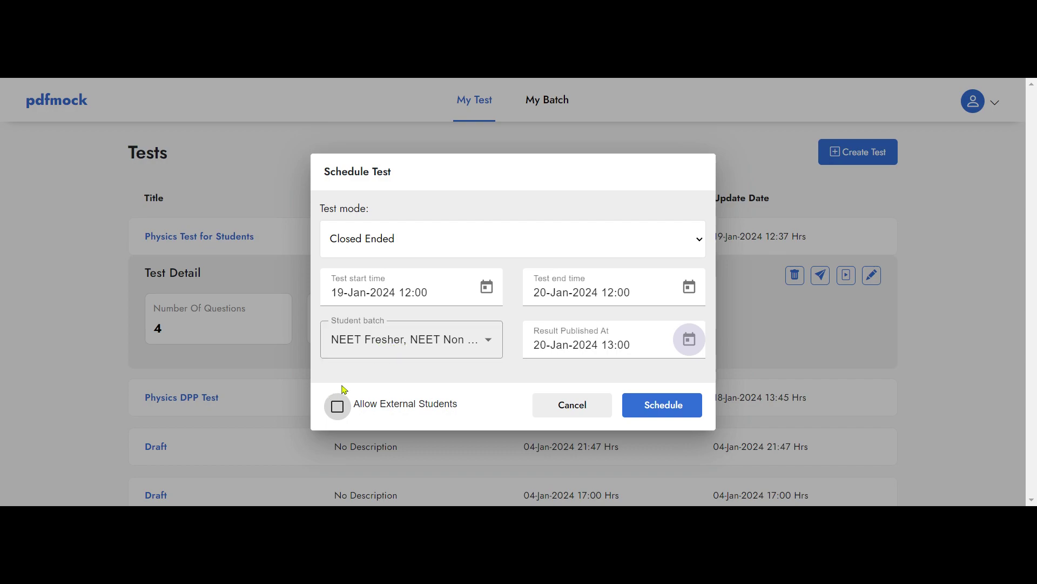
click(659, 409)
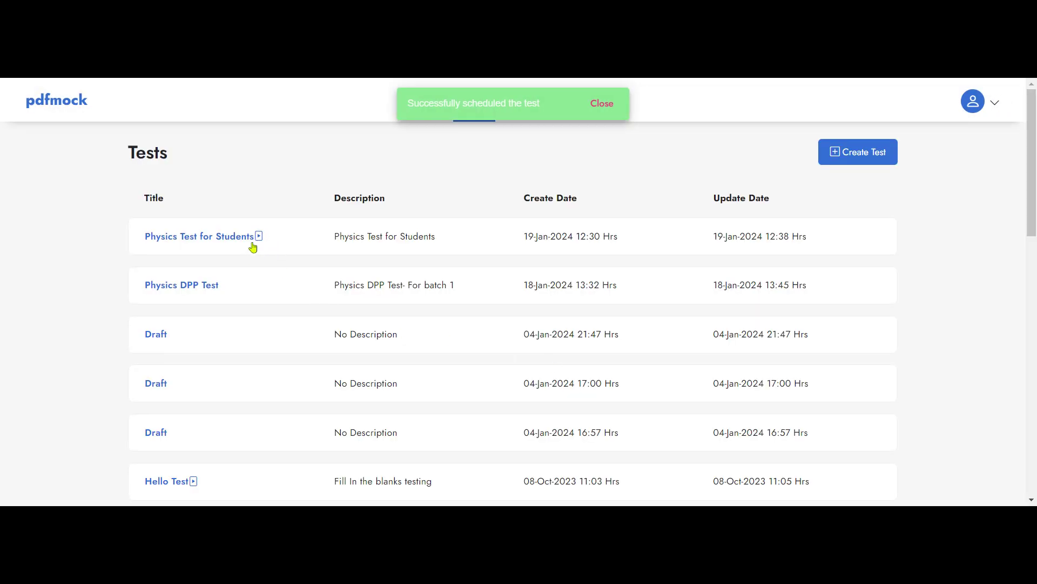
Review the schedule details of "Physics Test for Students" and copy its test URL
scroll(227, 241, down, 2)
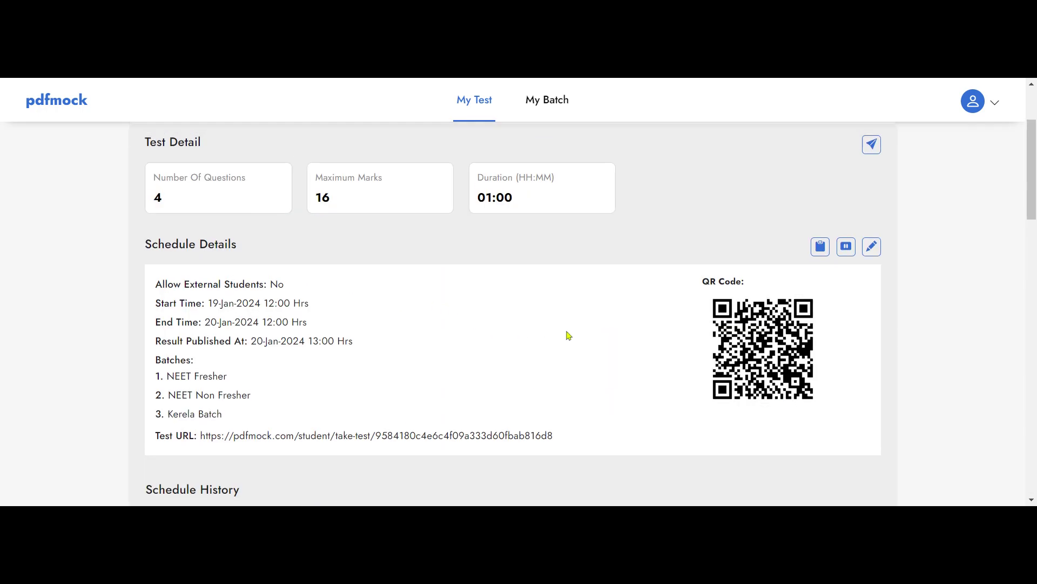
scroll(573, 333, down, 1)
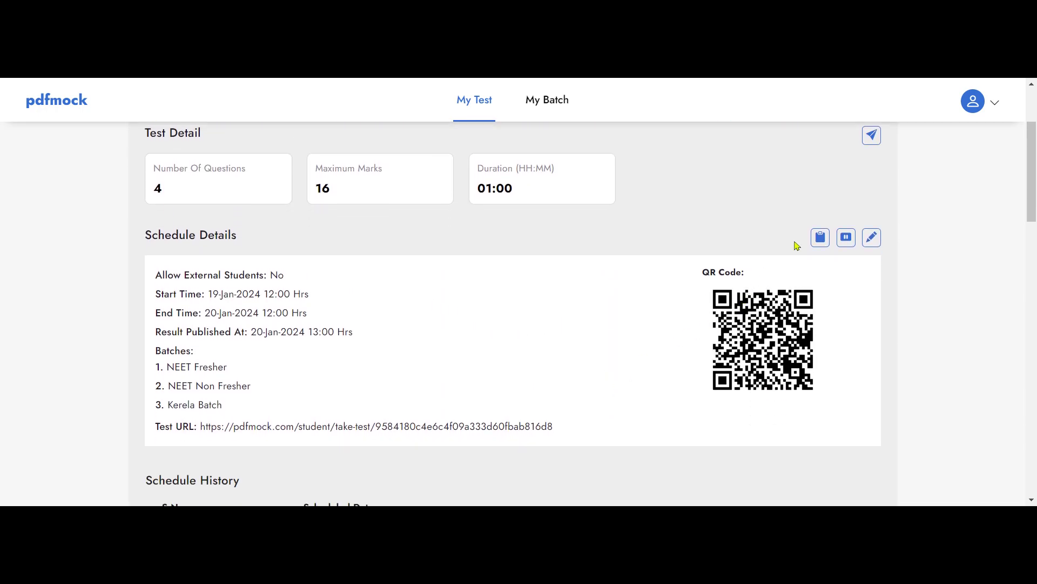
click(821, 241)
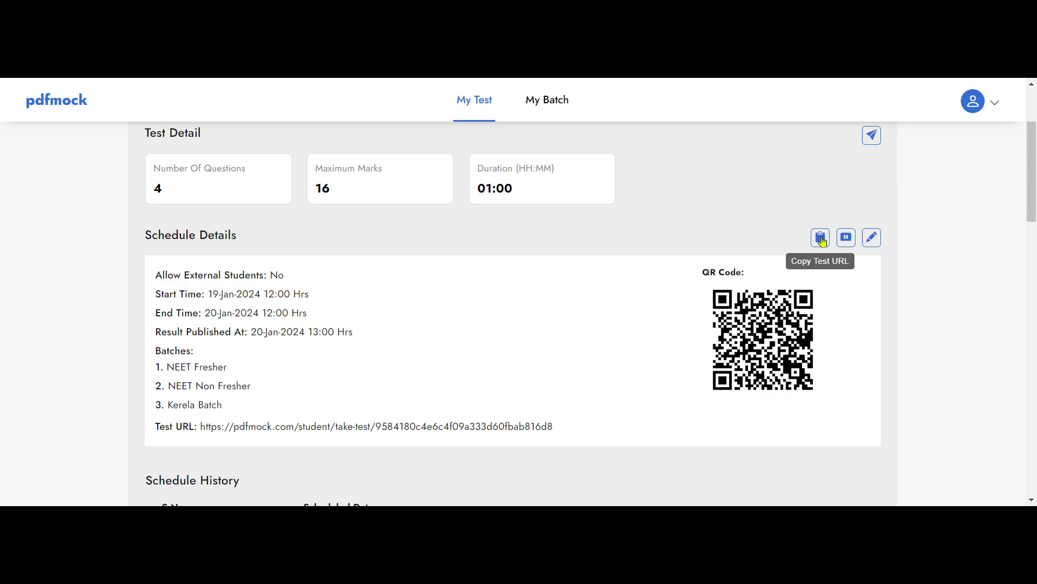
drag(555, 426, 200, 426)
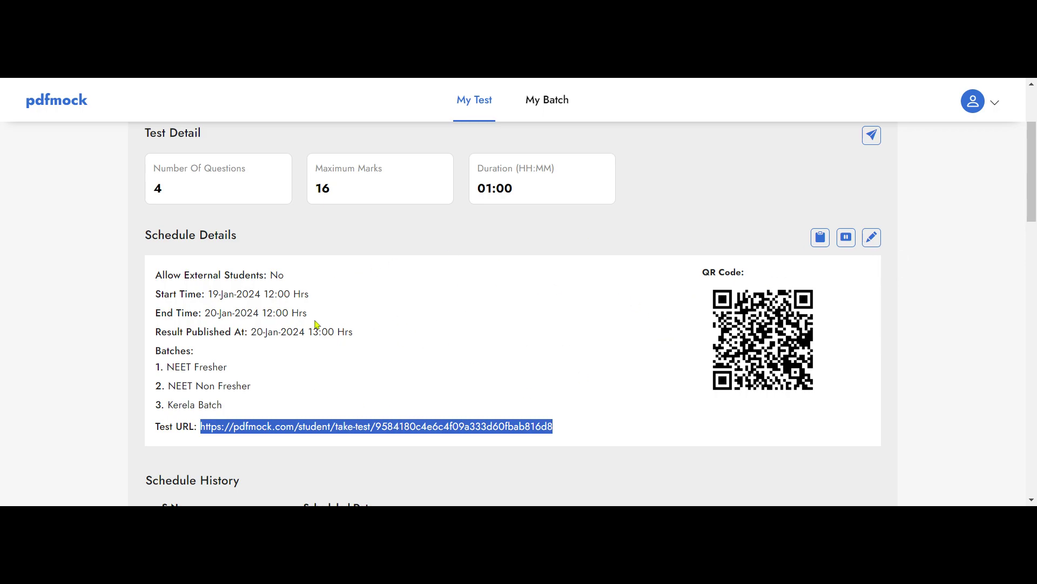
click(387, 327)
scroll(486, 320, up, 2)
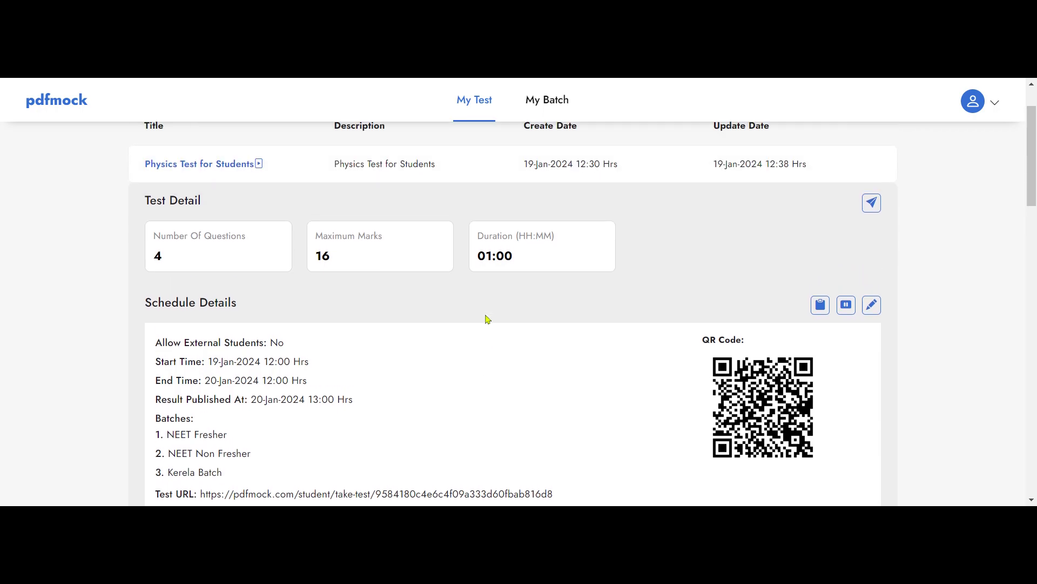